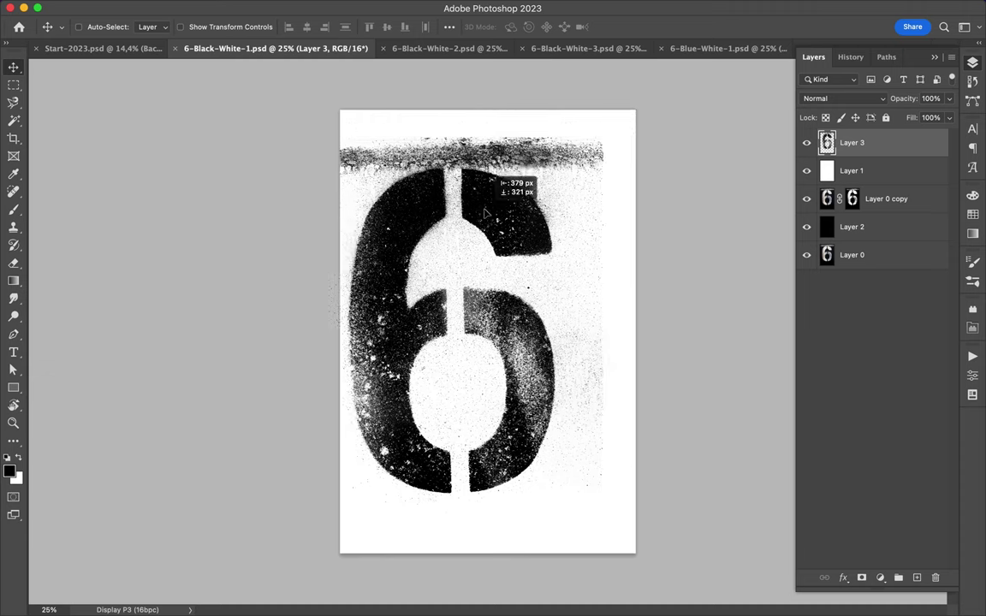
Cycle through the stencil 6 documents, visiting 6-Black-White-3 and 6-Blue-White-1
key(ctrl+Tab)
key(ctrl+Tab)
key(ctrl+shift+Tab)
key(ctrl+shift+Tab)
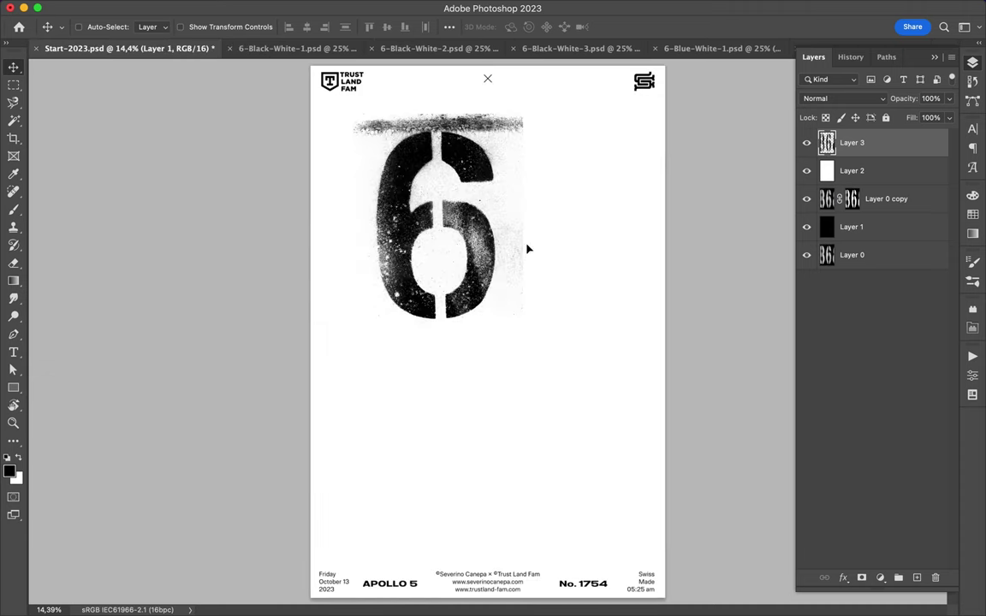
click(545, 49)
key(ctrl+shift+Tab)
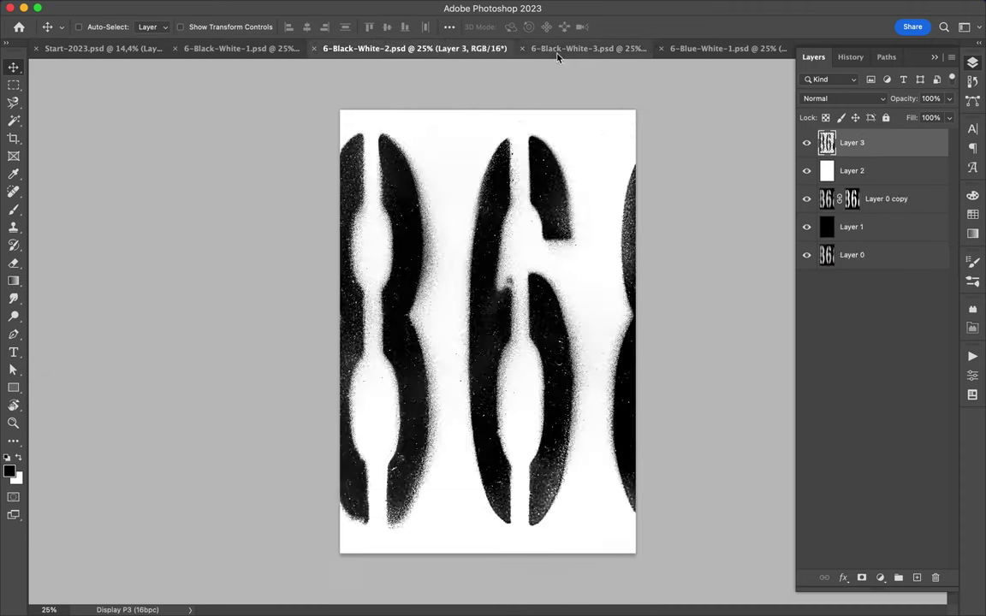
key(ctrl+Tab)
click(643, 48)
Bring in the 6-Yellow-Blue stencil and place a 6 at the poster's bottom-right
key(ctrl+Tab)
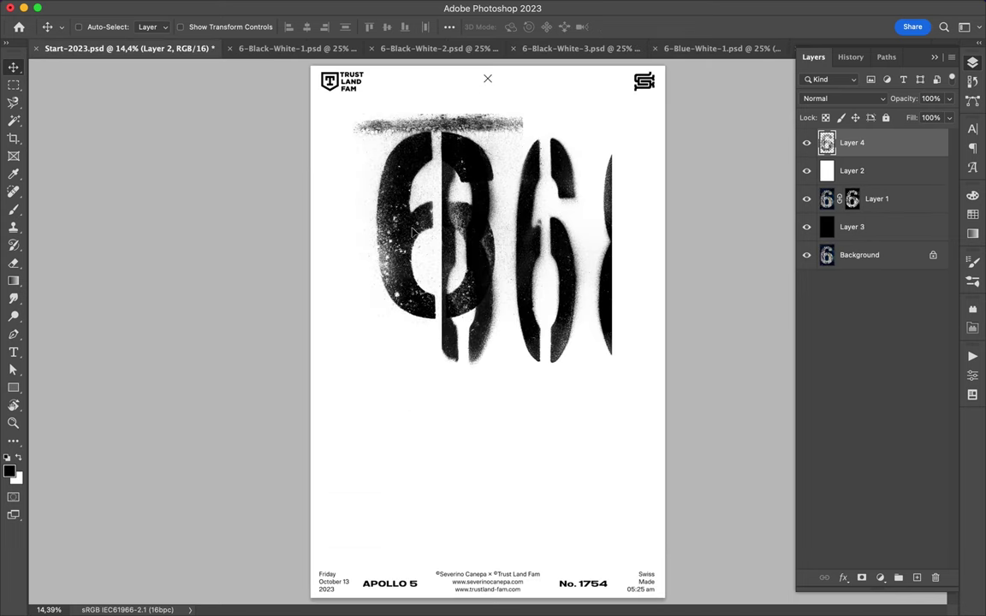
key(ctrl+shift+Tab)
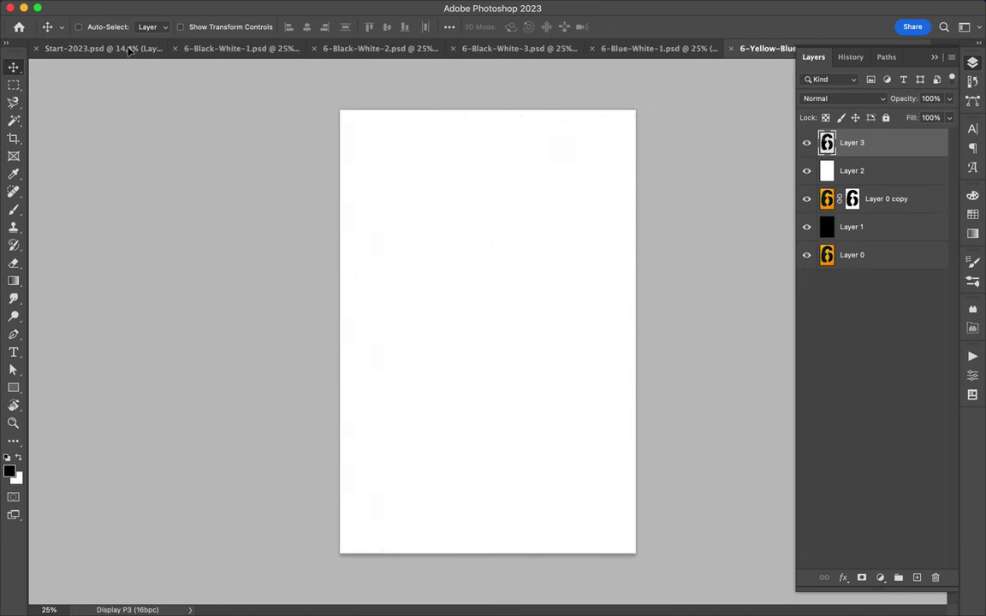
drag(449, 263, 504, 355)
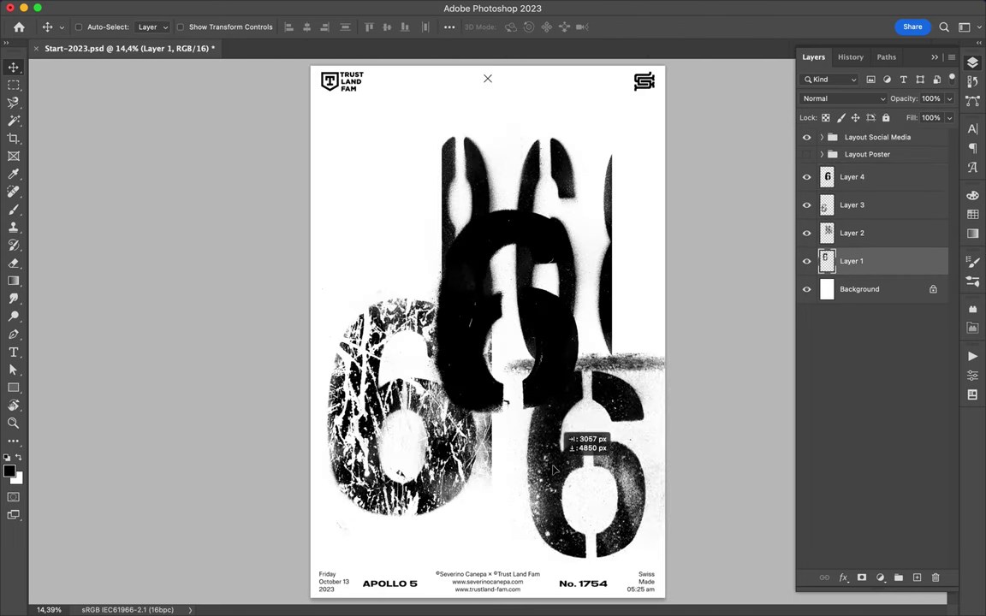
click(973, 215)
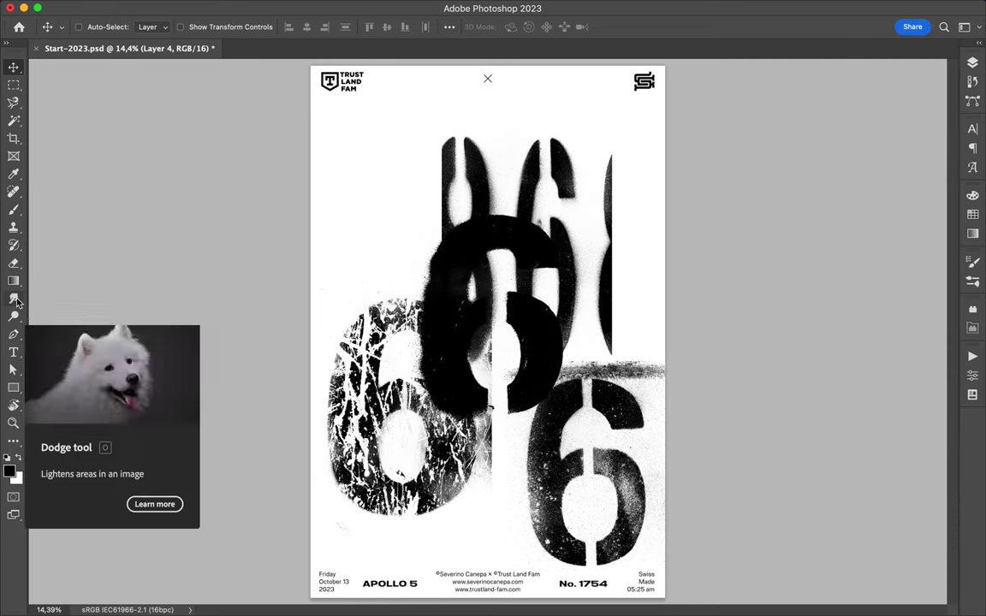
Draw a large circle at the poster's centre with a magenta fill
click(13, 388)
click(51, 363)
drag(586, 434, 590, 438)
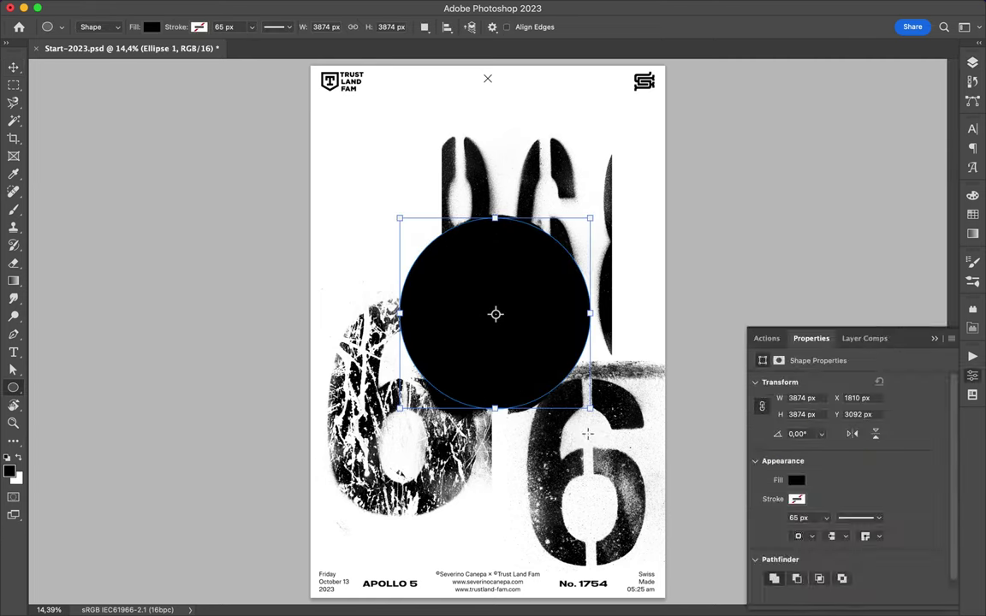
click(973, 215)
click(974, 195)
click(944, 228)
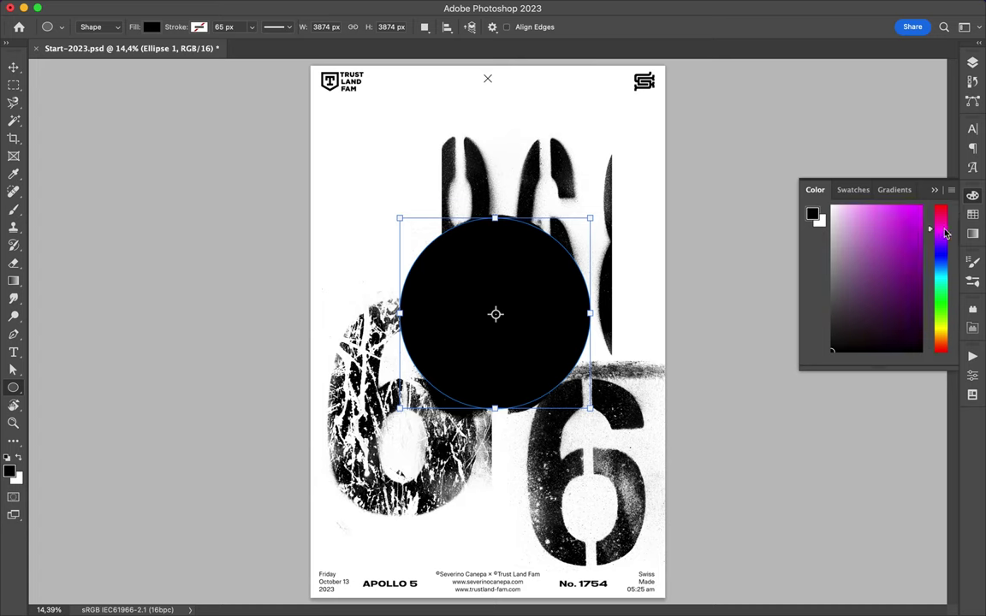
click(972, 128)
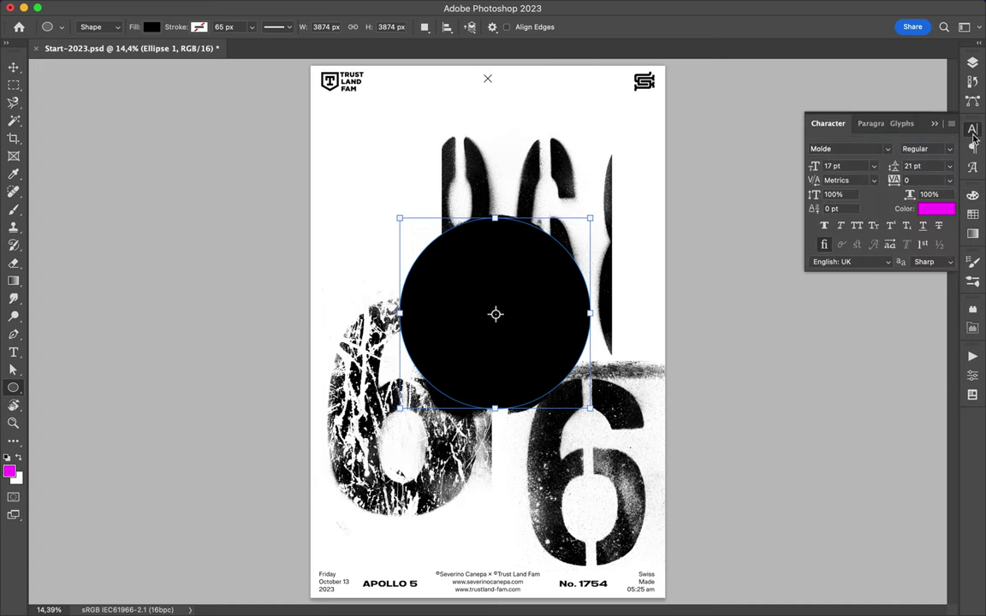
Move the circle's layer below Layer 4 and add a new empty layer above it
click(13, 370)
click(203, 26)
click(121, 97)
click(972, 63)
key(ctrl+bracketleft)
key(v)
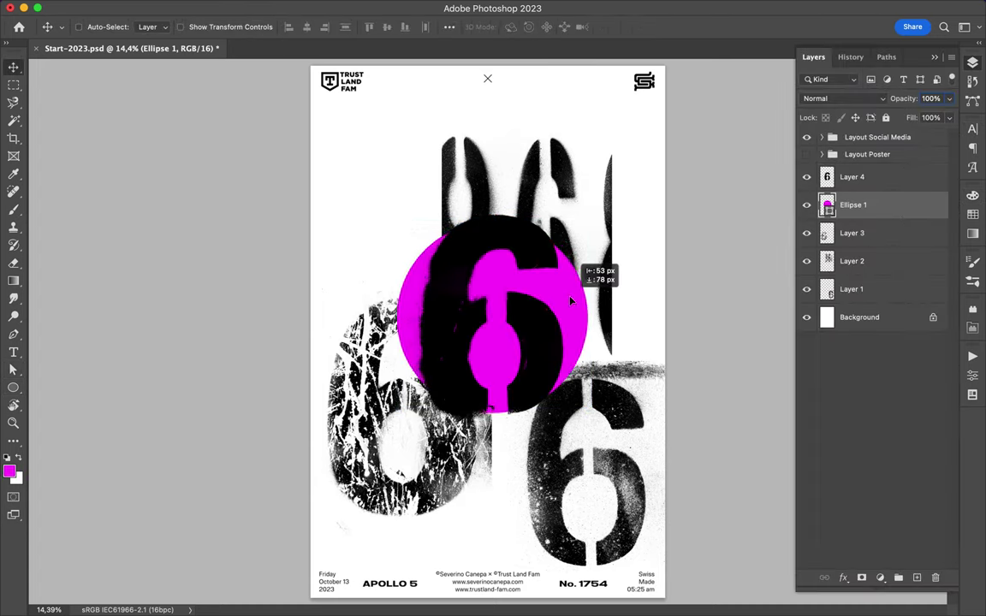
key(ctrl+shift+alt+n)
Browse the Brush presets, trying a brush from the SG paint brush strokes set
key(b)
click(39, 27)
click(26, 180)
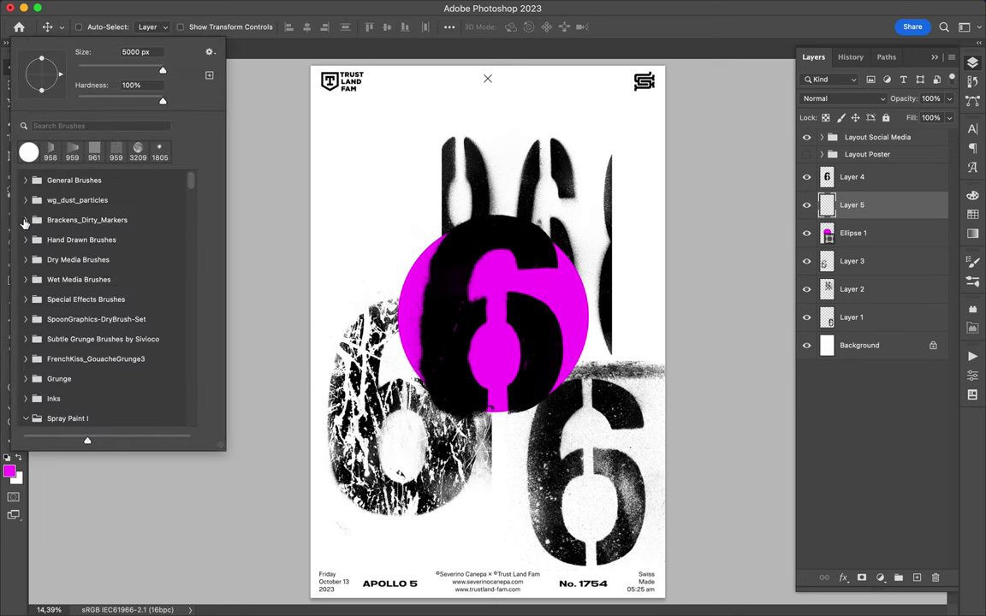
scroll(61, 237, down, 5)
scroll(61, 237, down, 5)
scroll(61, 238, down, 5)
scroll(62, 237, down, 3)
click(26, 199)
click(121, 268)
click(26, 208)
scroll(72, 326, down, 1)
scroll(73, 325, up, 5)
Stamp magenta Ink 23, Ink 24 and Ink 25 swirls over the circle
click(26, 196)
click(109, 224)
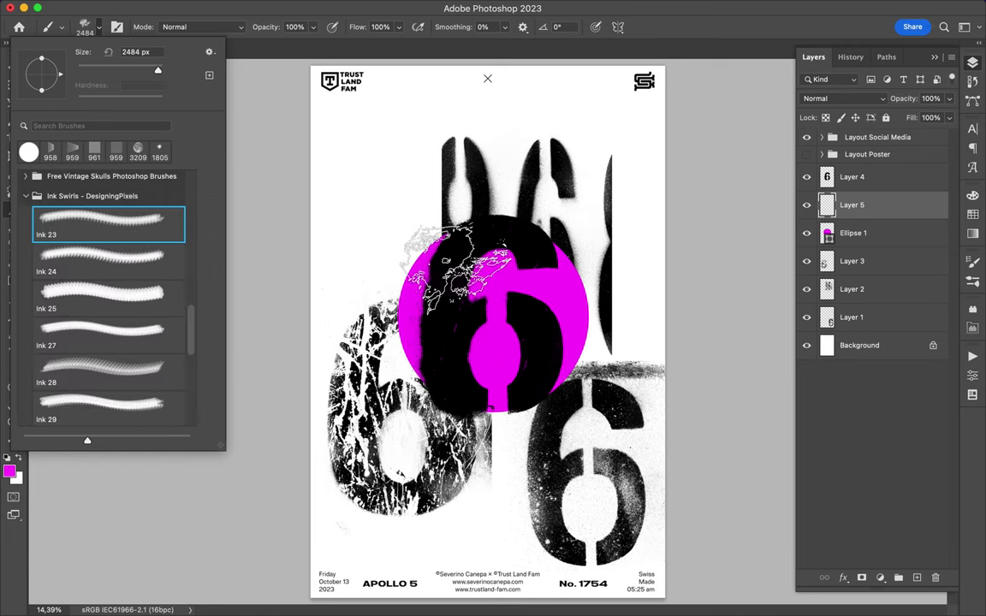
click(488, 308)
click(98, 26)
click(109, 261)
click(488, 257)
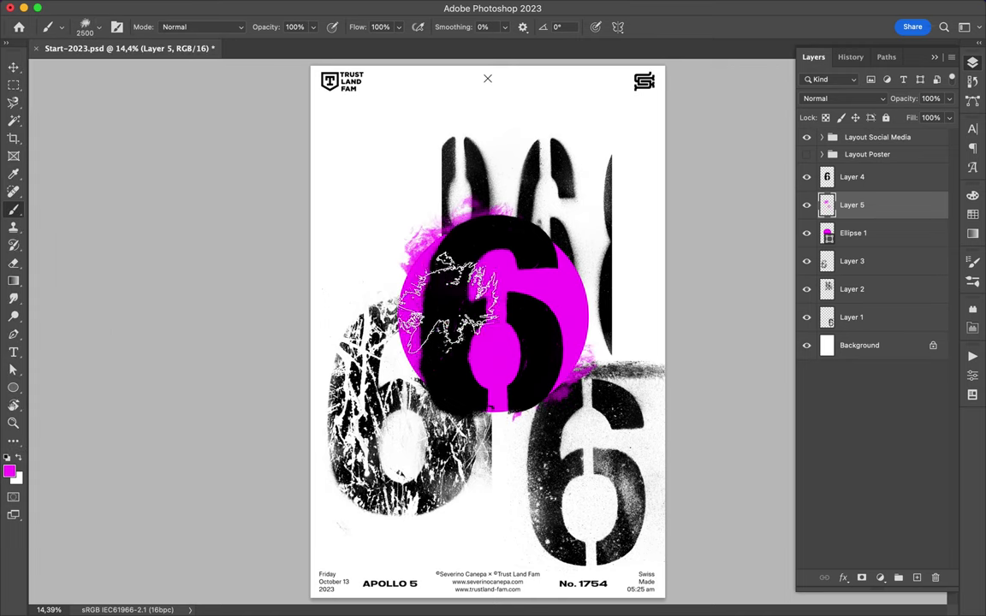
click(99, 26)
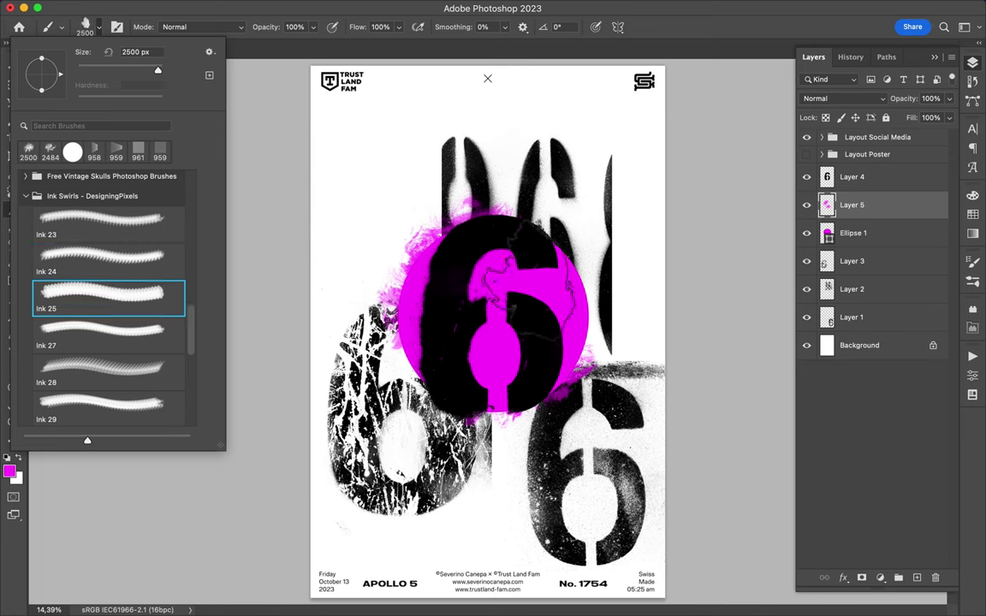
click(522, 287)
Switch through further Ink Swirls brushes, up to Ink 29 and Ink 37, for the circle's edge
click(99, 26)
click(110, 329)
key(Return)
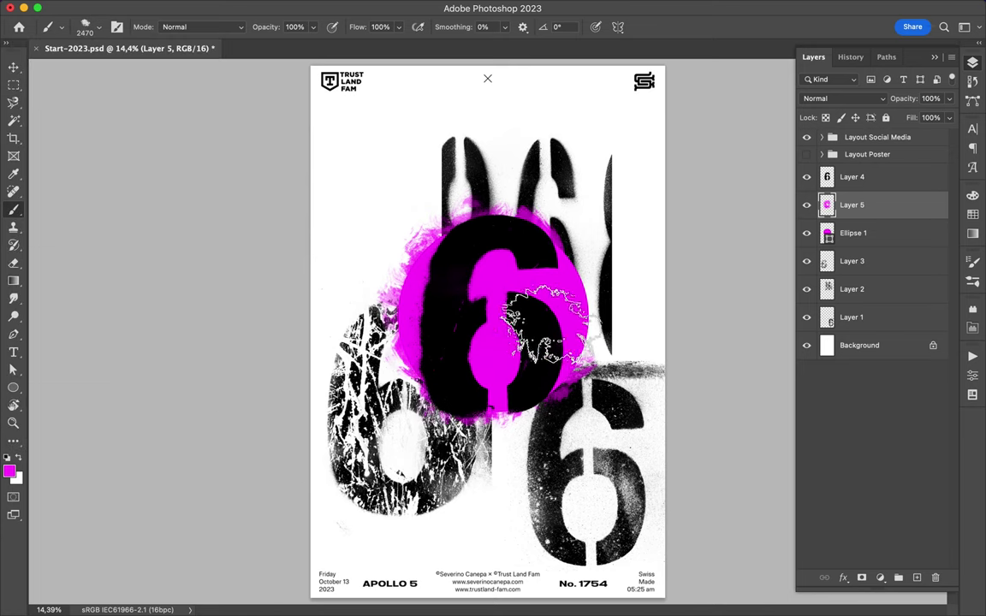
click(99, 26)
click(109, 376)
key(Return)
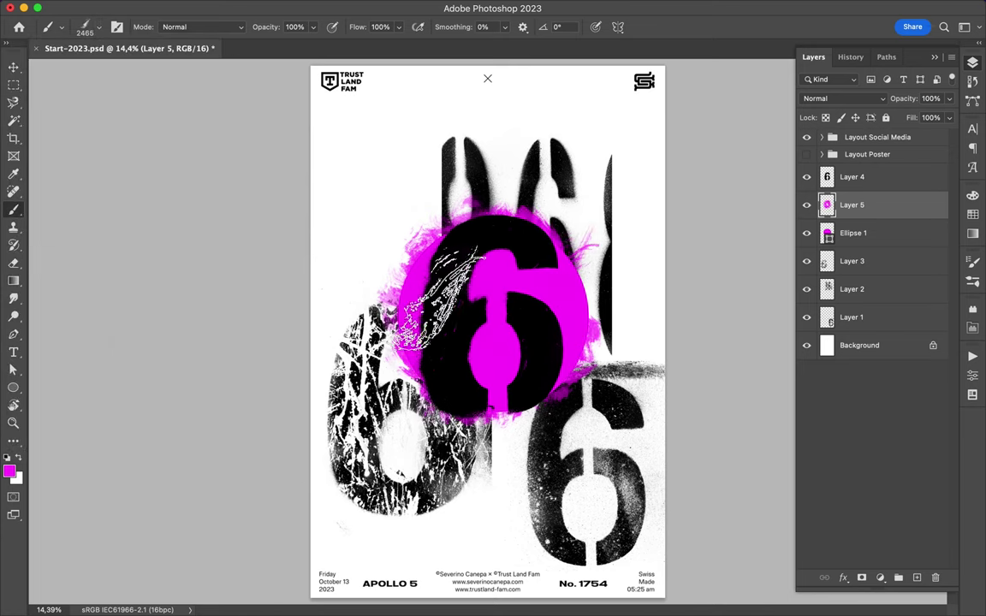
click(98, 26)
click(109, 403)
key(Return)
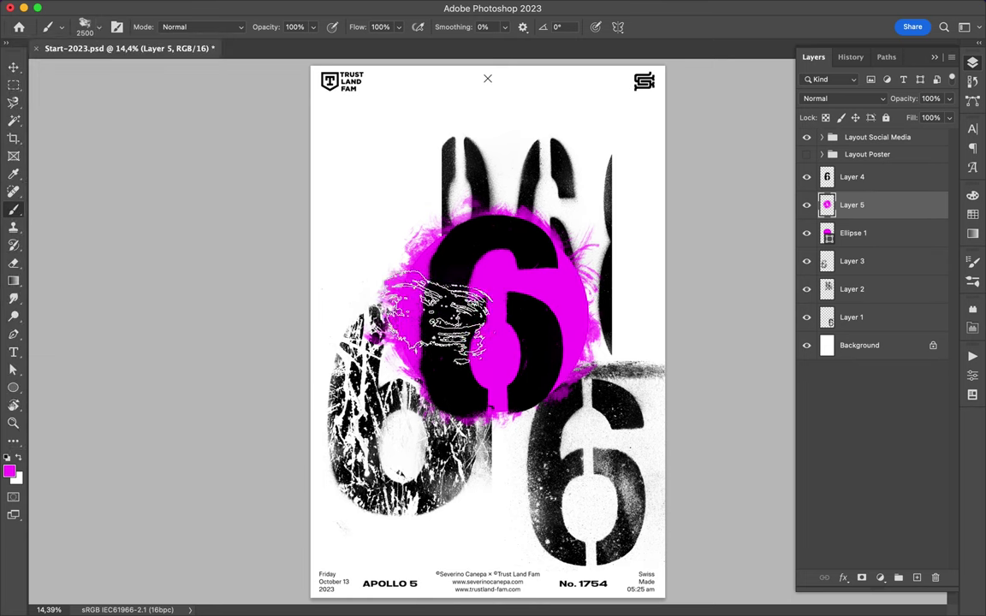
click(99, 27)
click(109, 359)
key(Return)
click(99, 27)
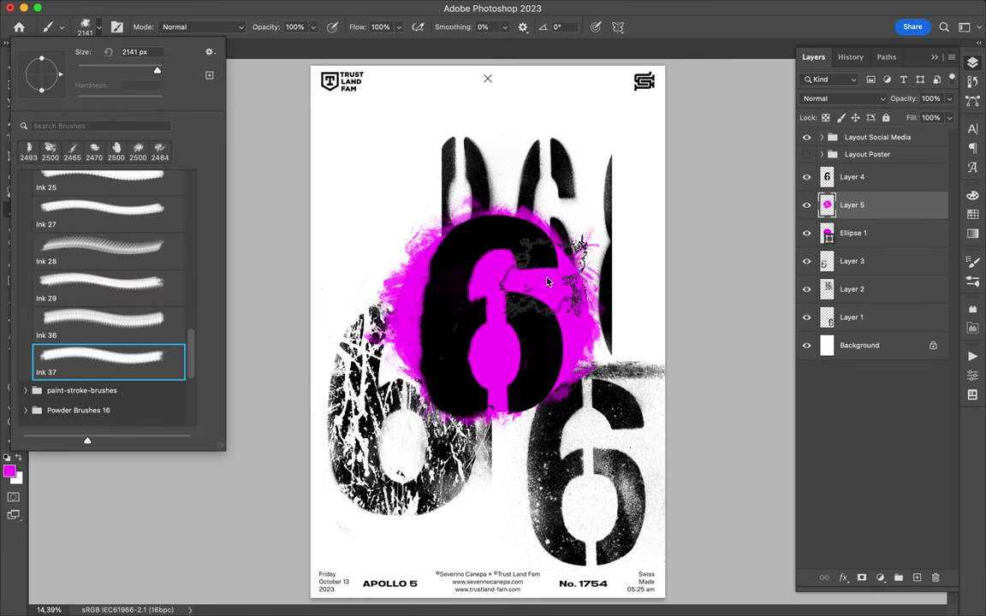
key(Return)
Collapse the Ink Swirls set and scroll through the brush preset list
click(98, 26)
scroll(94, 330, up, 2)
click(85, 179)
scroll(64, 257, up, 4)
scroll(62, 244, up, 1)
scroll(60, 233, up, 2)
scroll(64, 239, up, 2)
scroll(128, 402, up, 10)
scroll(128, 377, up, 10)
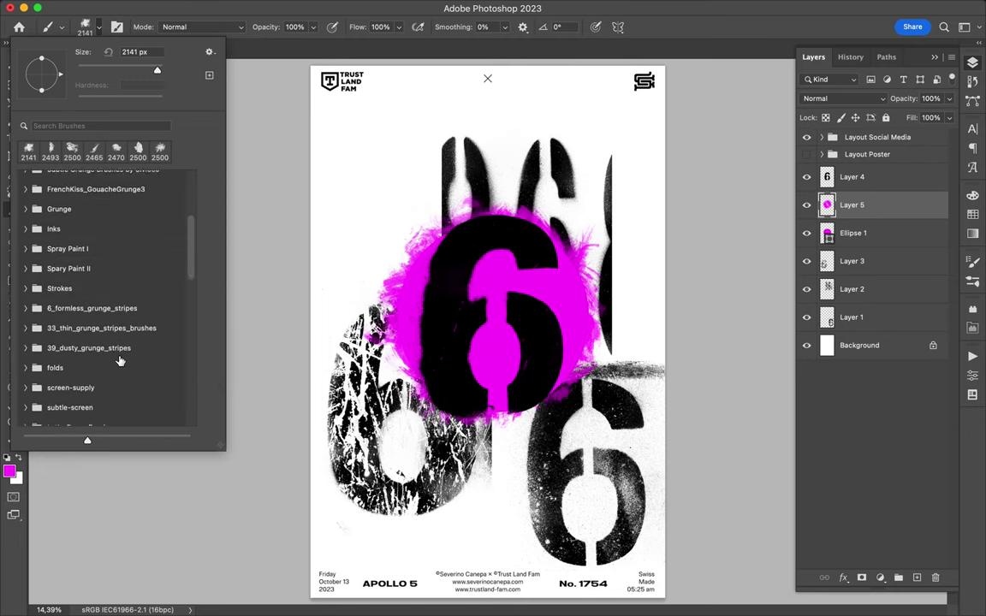
scroll(120, 359, down, 5)
scroll(128, 351, down, 2)
scroll(133, 368, down, 1)
scroll(141, 377, down, 4)
scroll(137, 372, down, 3)
scroll(129, 368, down, 1)
scroll(119, 377, down, 2)
scroll(107, 382, down, 2)
scroll(107, 381, down, 3)
scroll(116, 385, down, 4)
scroll(124, 393, down, 3)
scroll(136, 359, up, 3)
Paint more magenta strokes on the circle with Sampled Brush 22
click(32, 225)
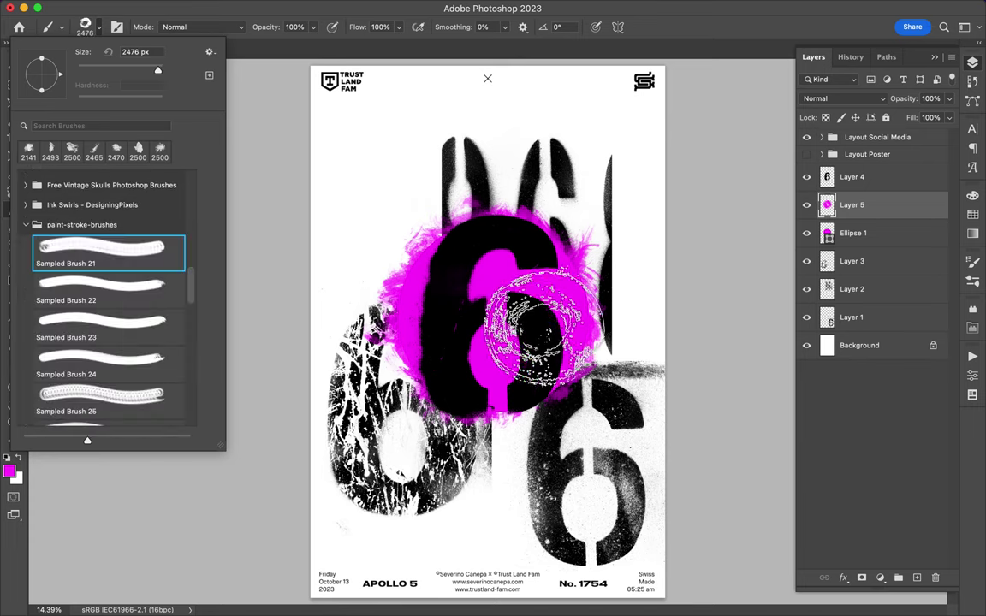
double_click(101, 249)
click(86, 27)
click(108, 289)
click(483, 291)
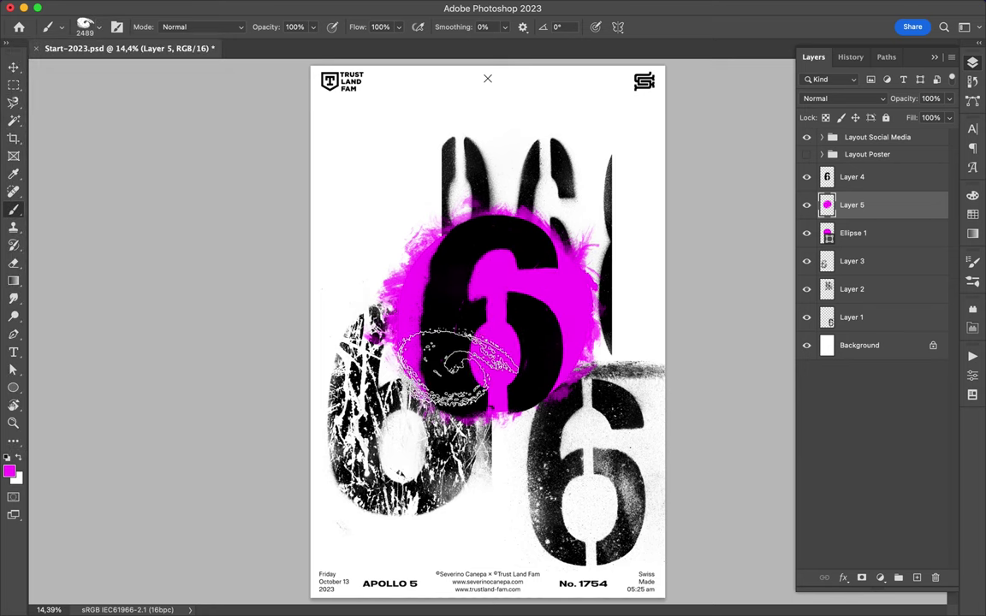
Select a brush from the wg_dust_particles set
click(86, 27)
scroll(73, 233, up, 10)
click(27, 199)
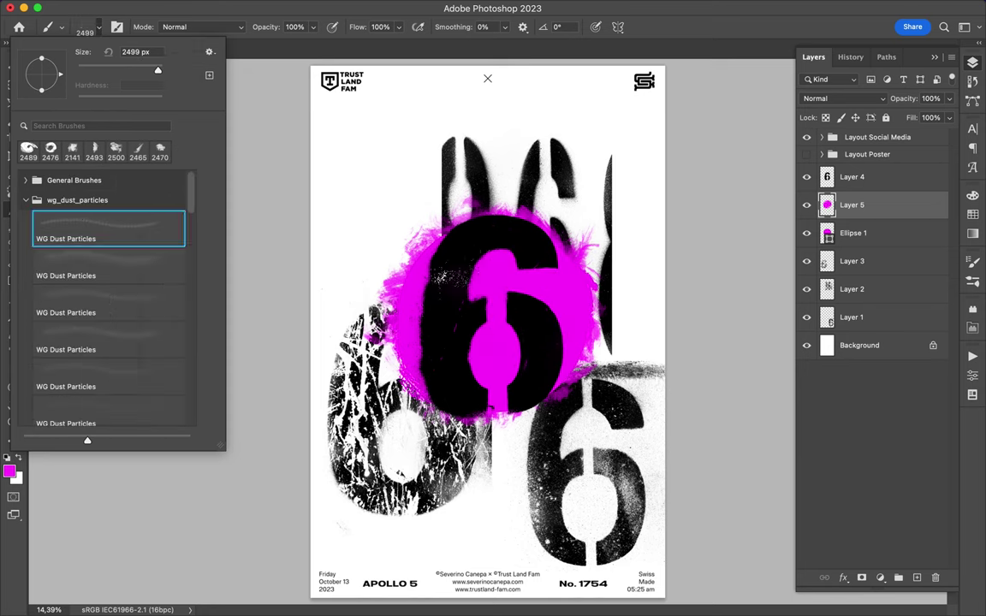
click(856, 177)
click(86, 27)
double_click(105, 260)
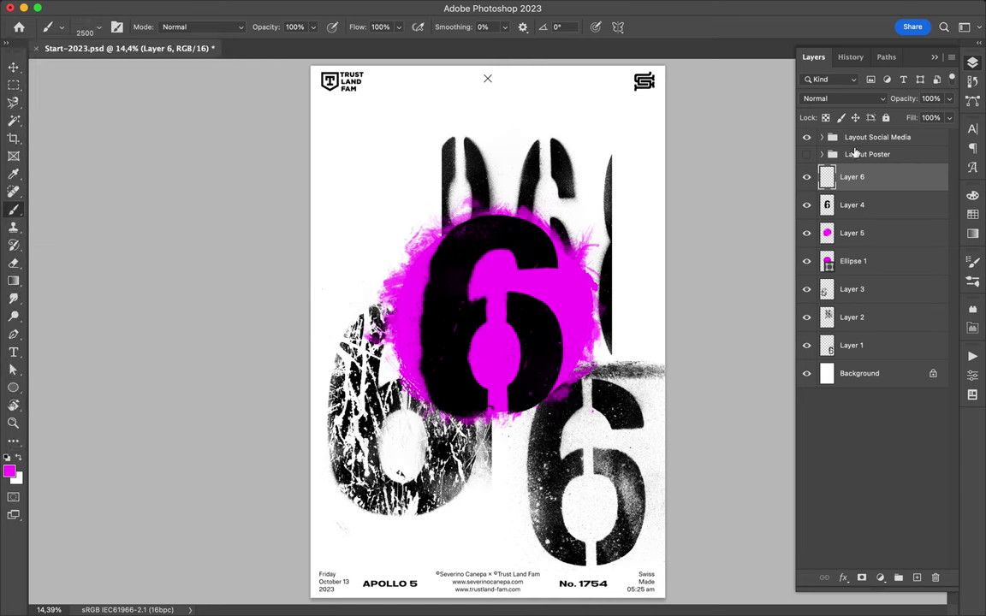
Add a new empty layer to the poster
click(856, 204)
click(863, 292)
key(ctrl+shift+alt+n)
click(101, 6)
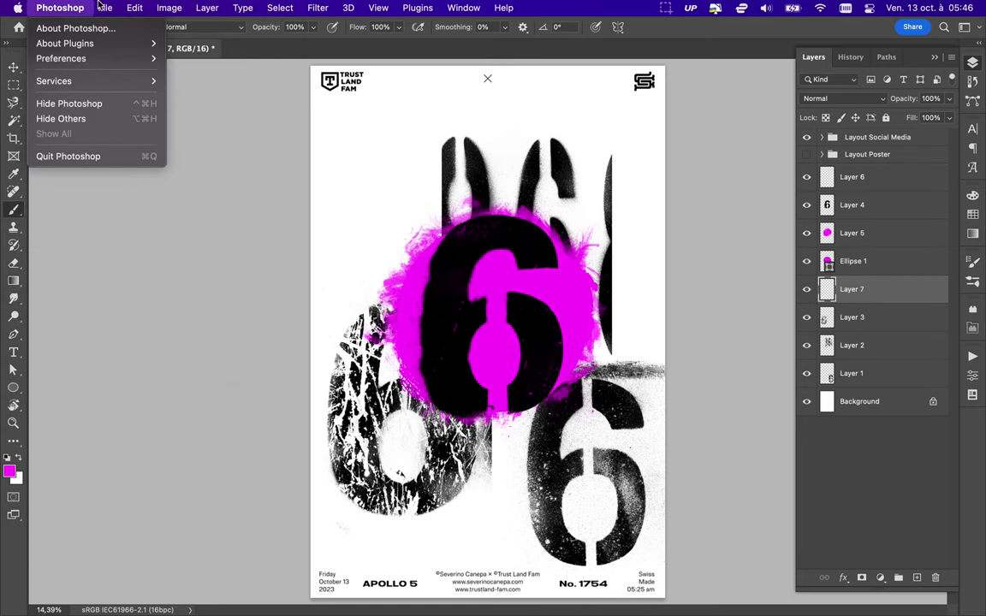
click(60, 7)
click(346, 115)
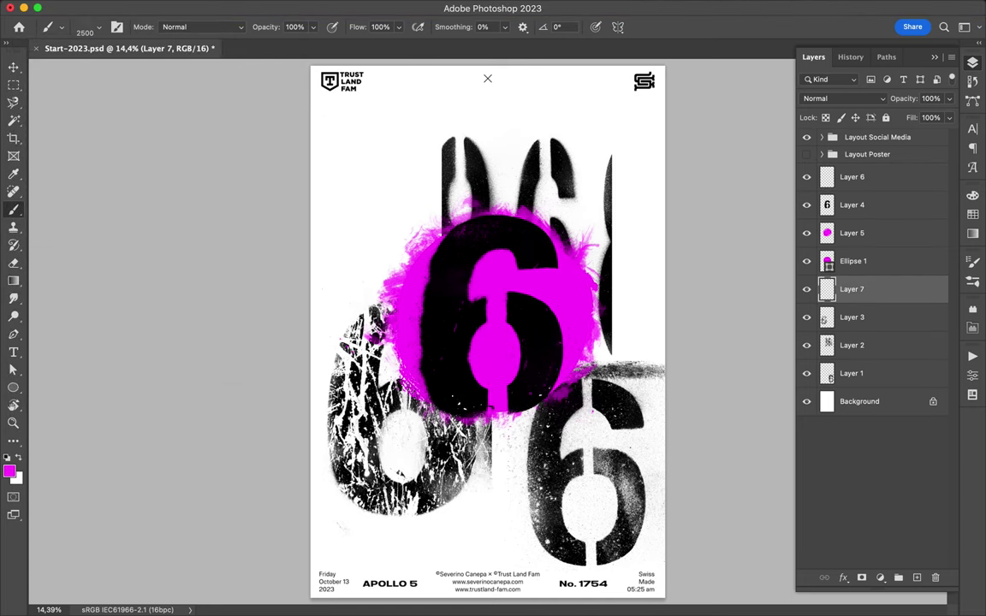
Reset colours to black and move the lower-right stencil 6 up-left behind the circle
key(v)
click(92, 34)
key(d)
ctrl+click(631, 354)
key(v)
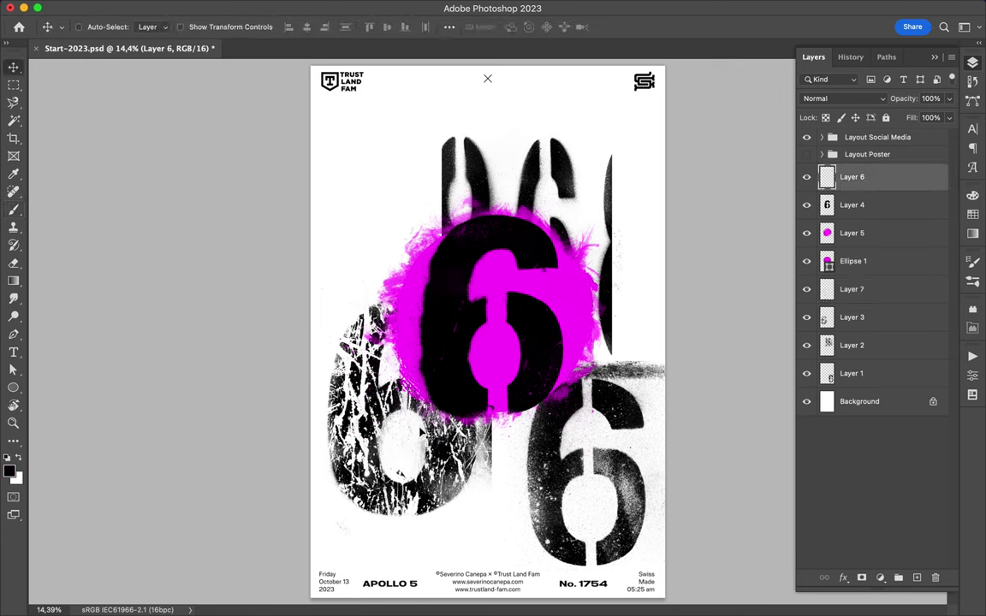
mouse_move(541, 469)
mouse_down()
mouse_move(501, 379)
mouse_move(524, 392)
mouse_up()
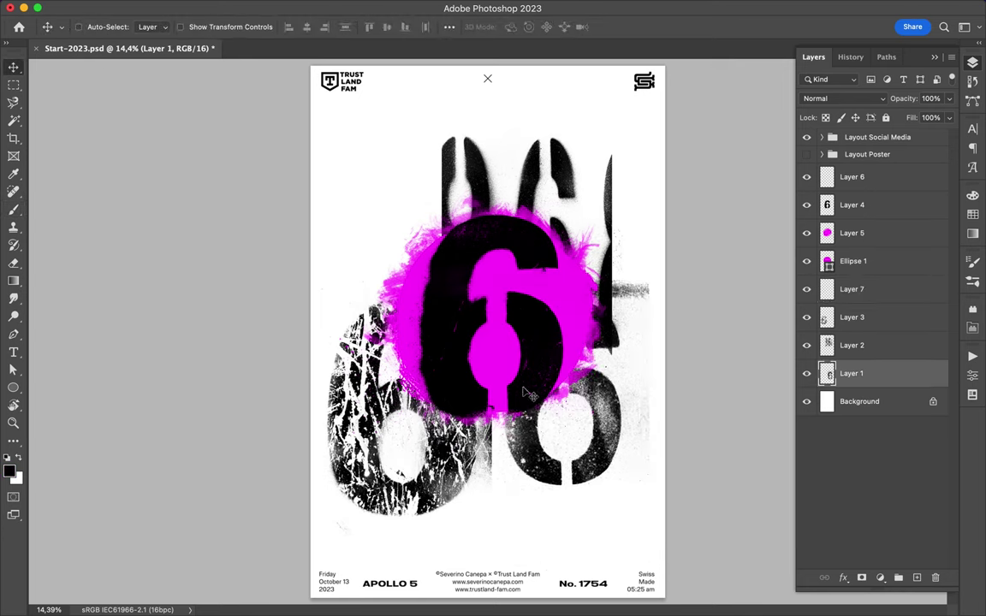
Draw a magenta-filled rectangle over the right-hand 6 and clip it to that stencil
key(F7)
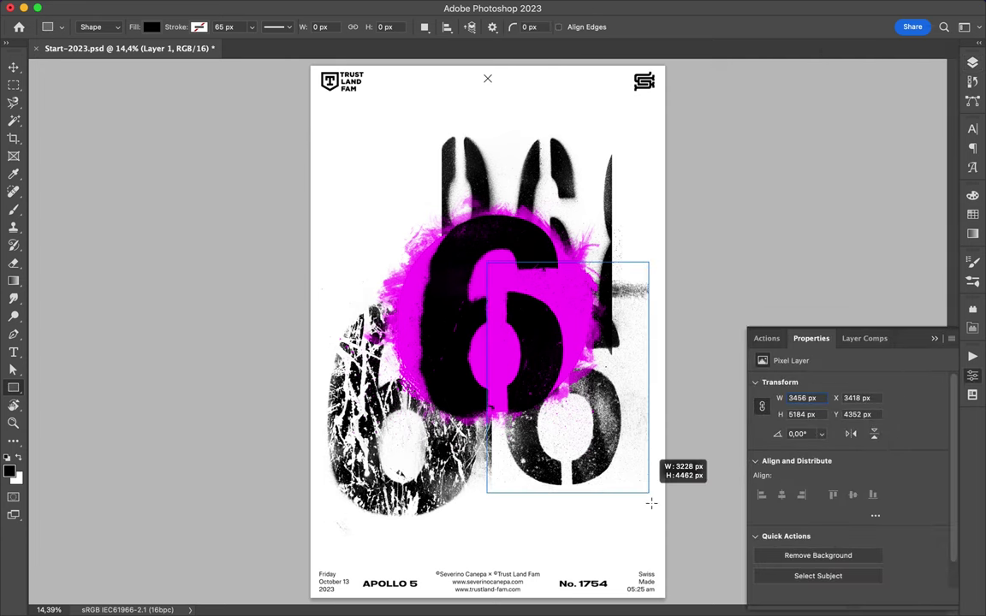
drag(651, 503, 649, 502)
click(151, 26)
click(64, 99)
key(F7)
Move Layer 1's magenta 6 up toward the top right and add a new layer
alt+click(828, 386)
key(v)
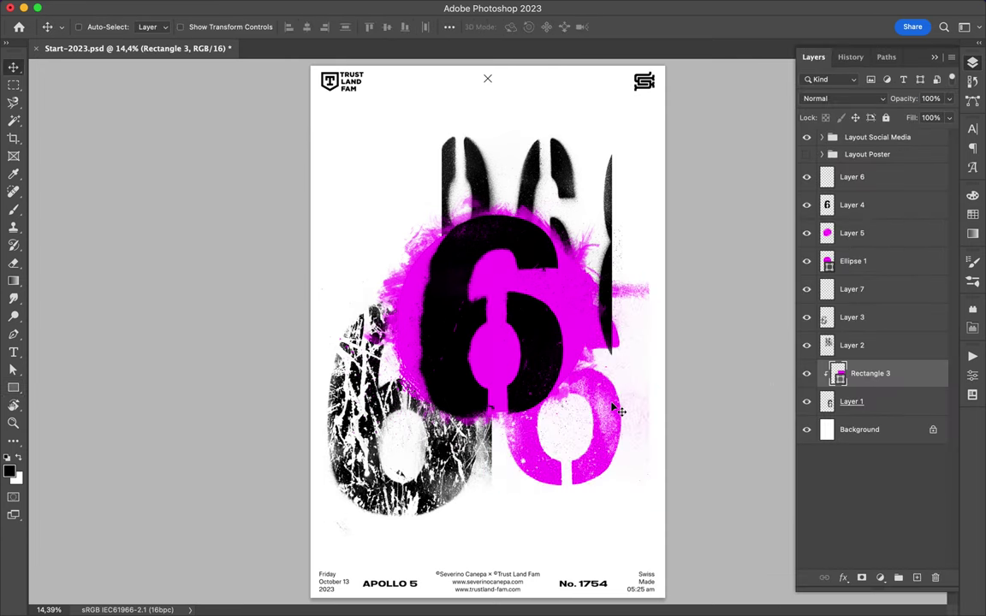
click(873, 401)
drag(581, 555, 602, 262)
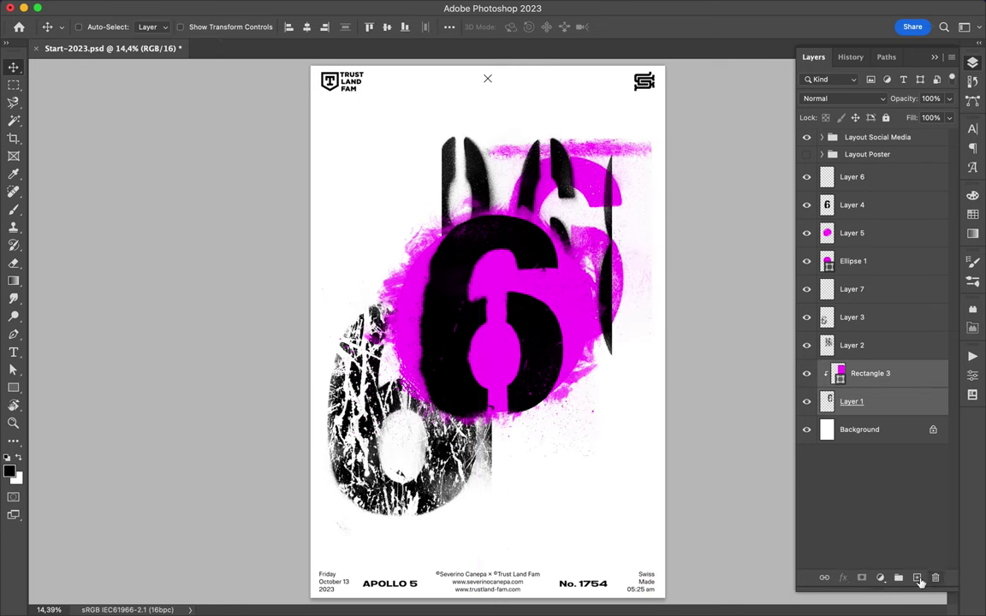
click(918, 579)
Pick Spray Paint II brush 5 and spray a black dab above the left of the 6
key(b)
click(85, 26)
scroll(103, 299, down, 5)
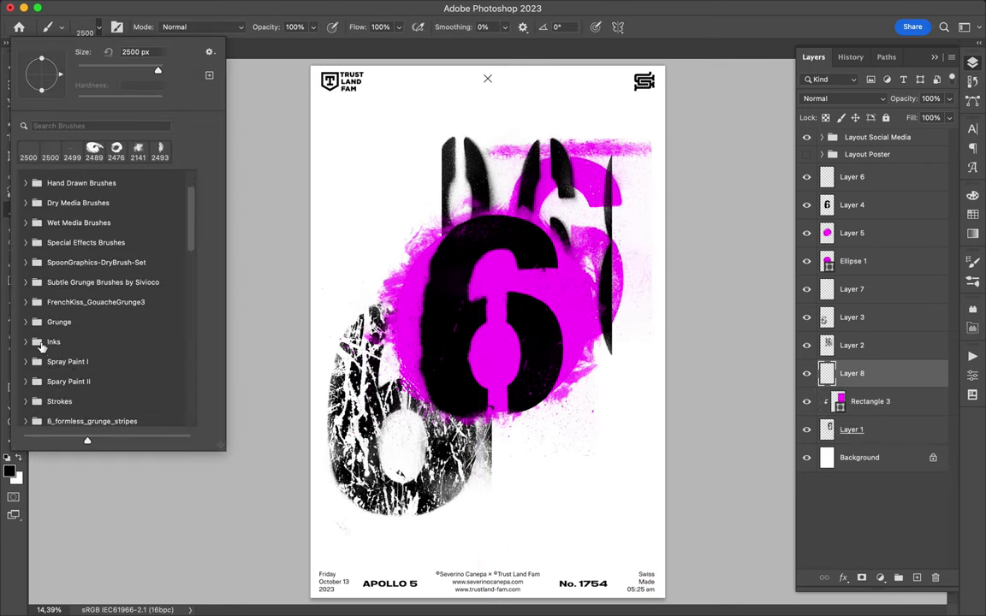
click(26, 295)
click(103, 322)
scroll(125, 363, down, 3)
click(103, 220)
click(103, 336)
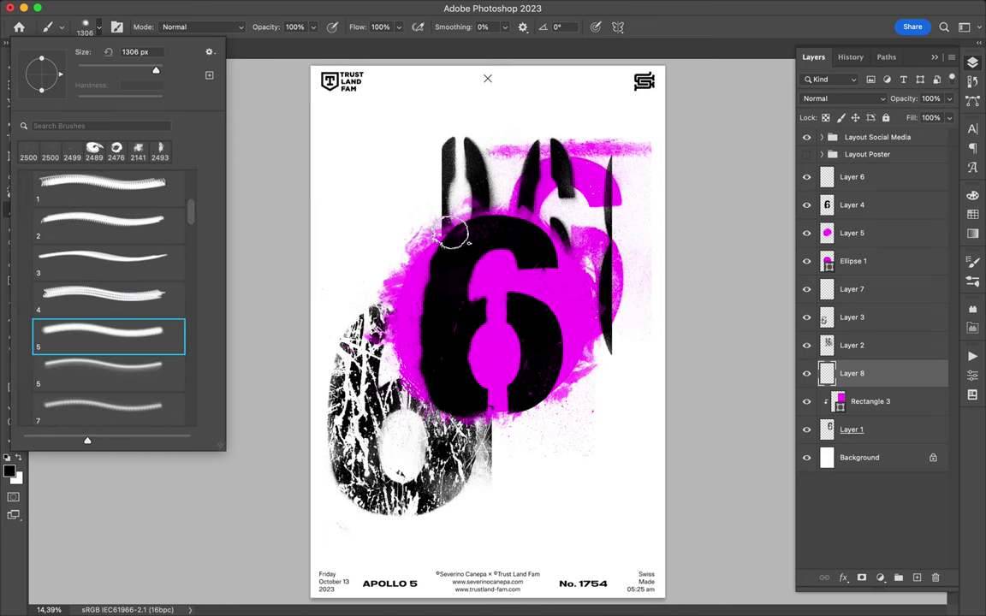
Spray more black dots, then use spray brush 9 around the 6's lower right
click(396, 257)
click(86, 27)
click(368, 359)
click(85, 26)
click(103, 407)
click(385, 377)
click(90, 33)
click(103, 300)
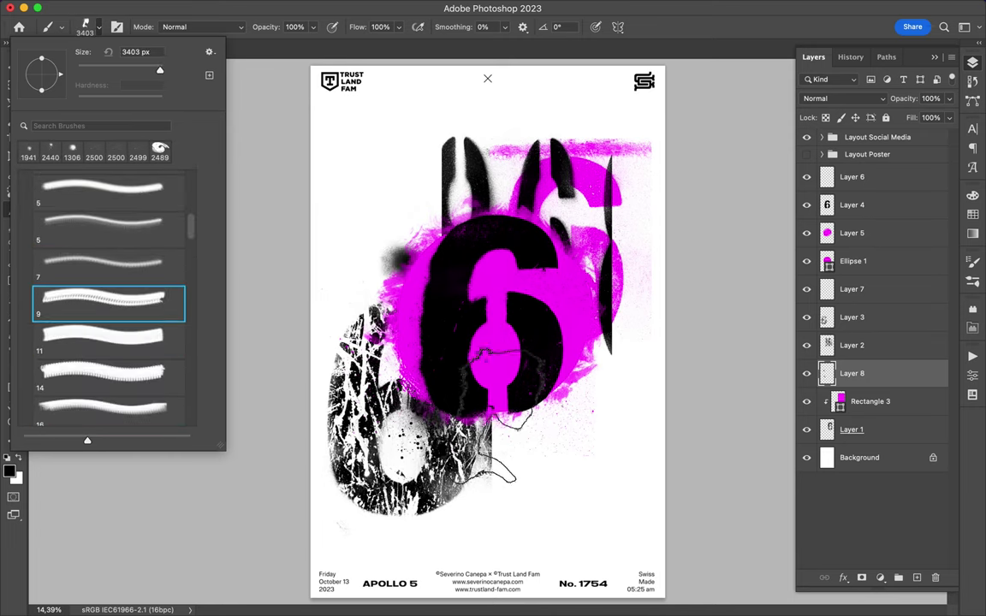
click(600, 341)
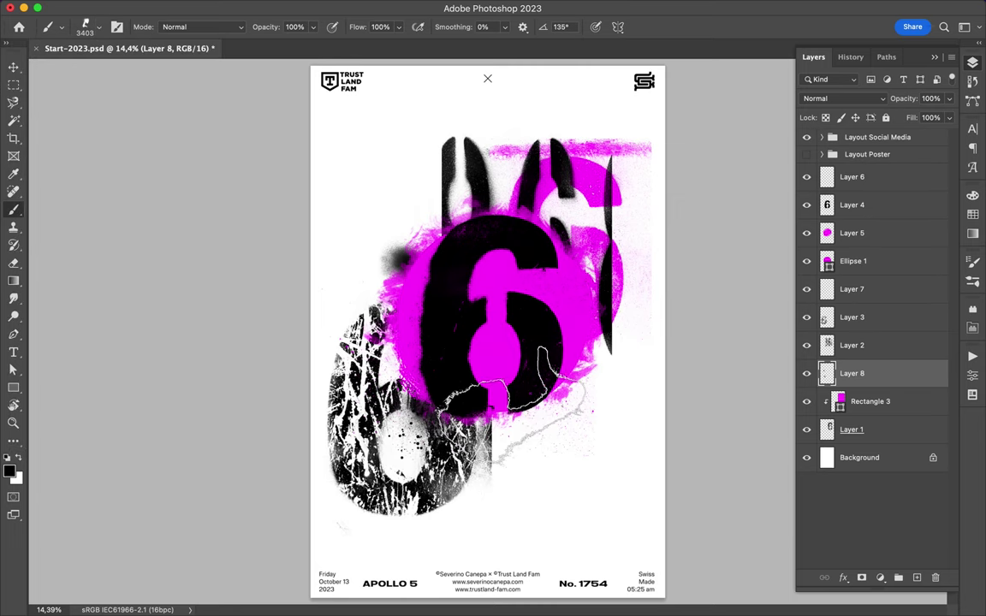
click(505, 381)
Choose spray brush 14 and select Layer 6 to paint on
key(v)
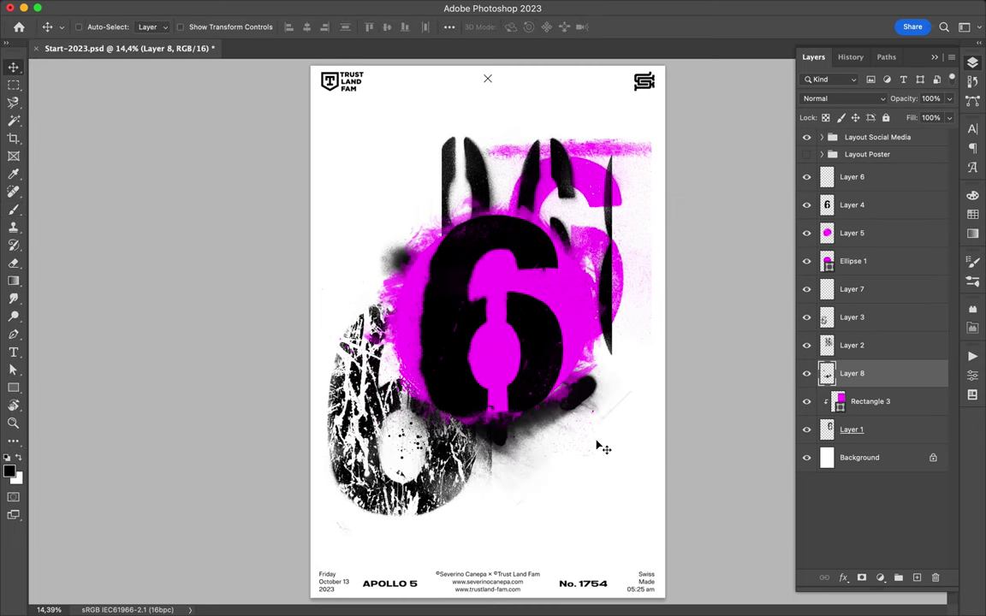
key(b)
click(97, 32)
click(451, 257)
click(97, 32)
click(103, 373)
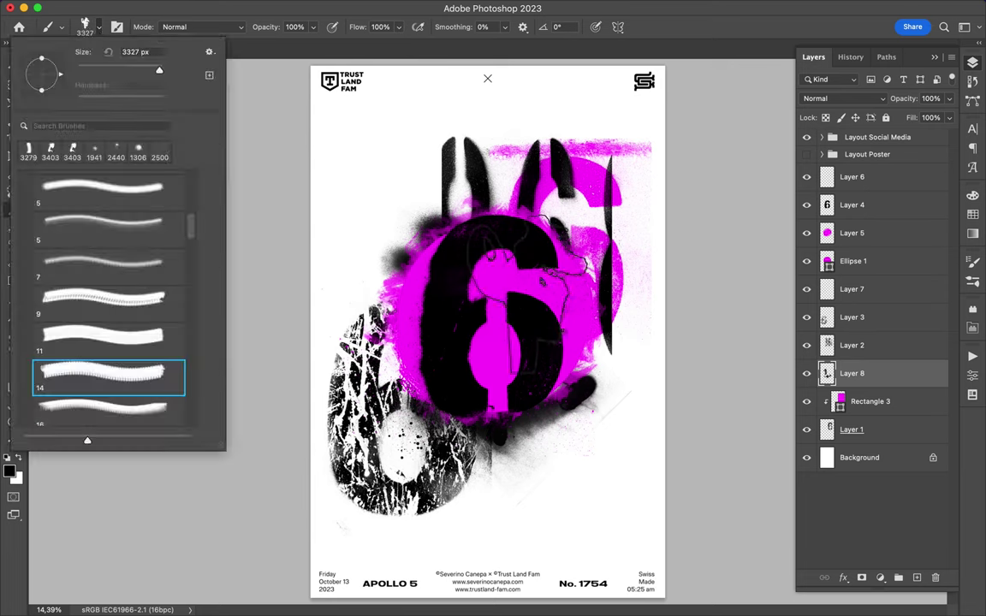
key(Return)
click(852, 176)
click(97, 31)
Choose the first brush from the Strokes set, then collapse the Strokes set
click(26, 243)
click(109, 273)
key(Return)
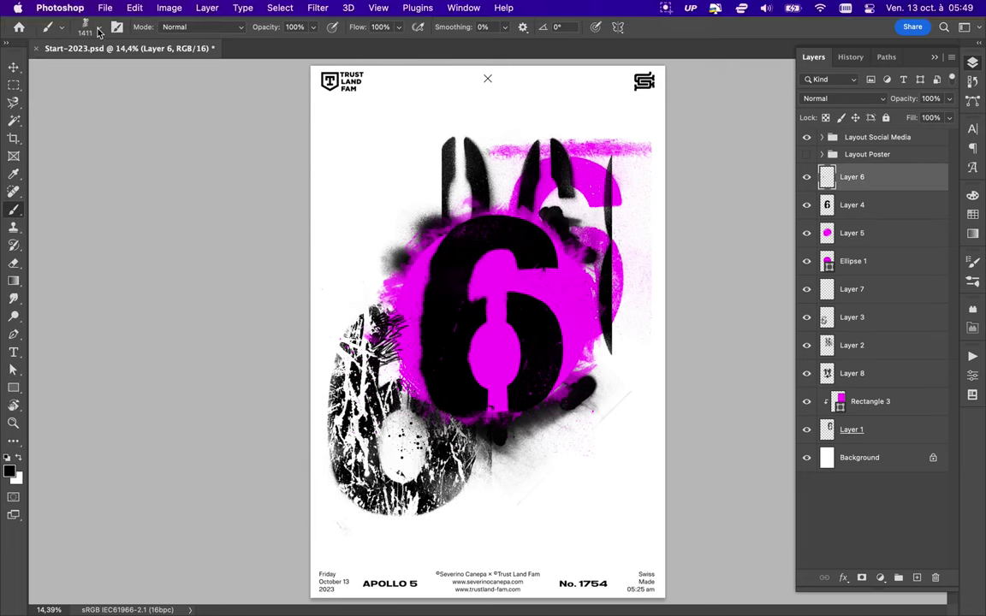
click(97, 32)
click(26, 244)
Browse the brush preset list looking for a skull brush
scroll(58, 287, down, 2)
scroll(62, 304, down, 5)
scroll(63, 308, down, 4)
scroll(66, 310, down, 5)
scroll(66, 310, down, 2)
scroll(67, 309, up, 3)
scroll(67, 310, up, 3)
scroll(67, 310, up, 5)
scroll(67, 310, up, 5)
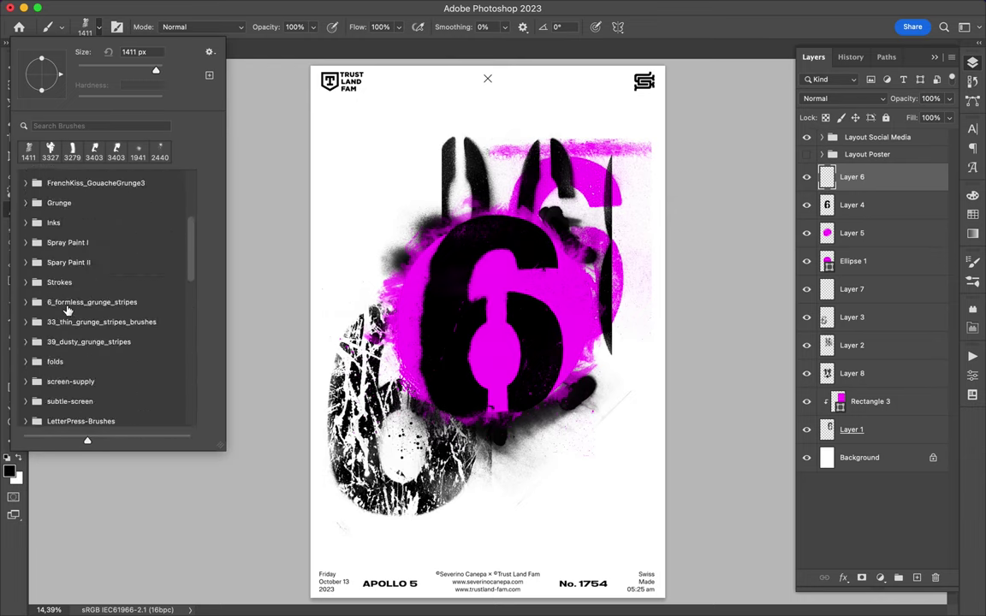
scroll(137, 342, down, 1)
scroll(141, 384, down, 3)
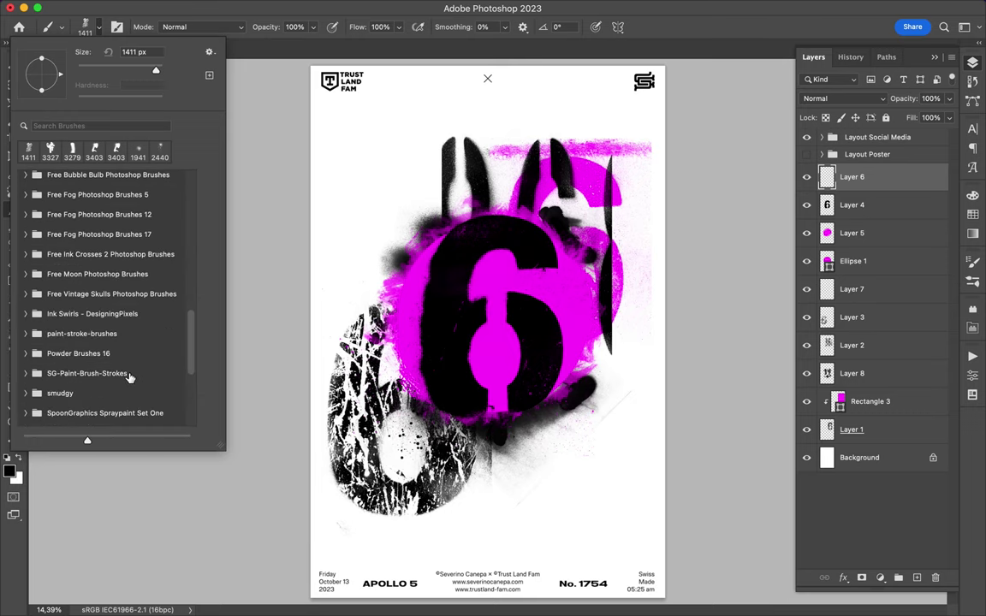
scroll(128, 377, down, 2)
scroll(128, 372, down, 1)
scroll(52, 238, up, 2)
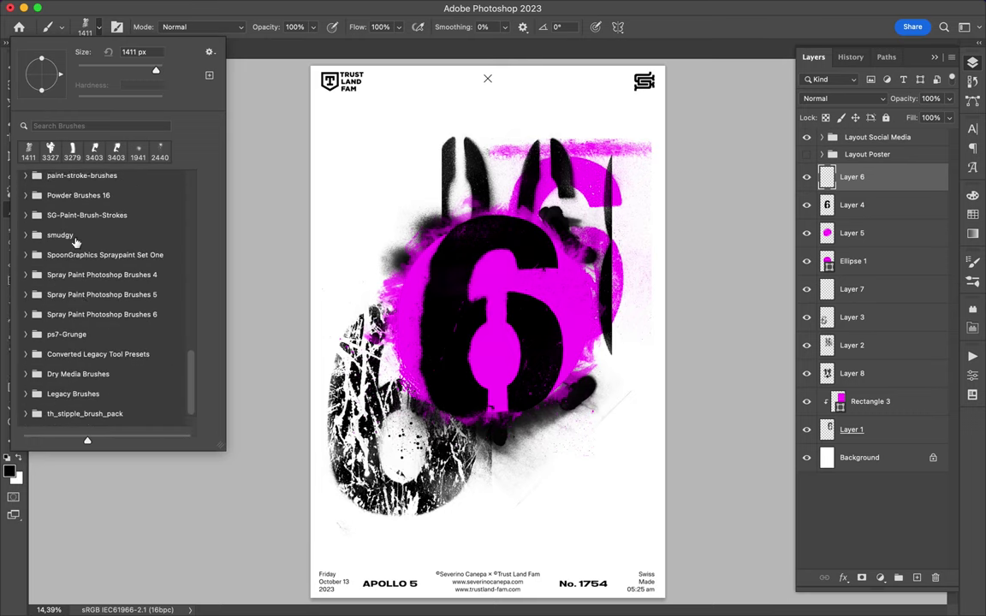
scroll(75, 244, up, 3)
scroll(57, 247, up, 2)
scroll(94, 218, up, 5)
scroll(107, 210, up, 2)
scroll(109, 213, up, 3)
scroll(109, 213, up, 5)
scroll(109, 212, up, 5)
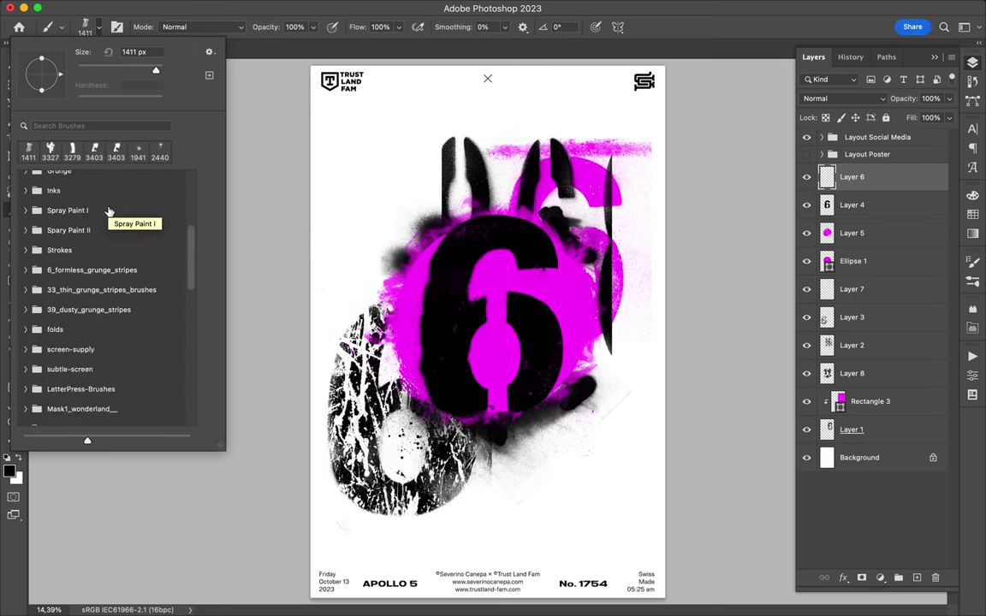
scroll(109, 211, up, 2)
scroll(108, 212, down, 10)
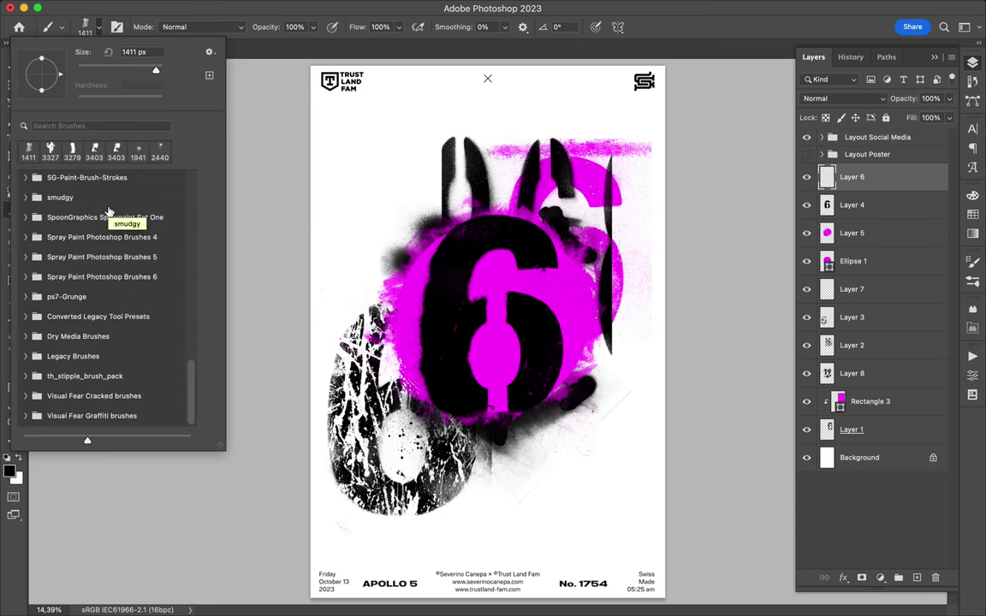
Search the brushes for 'skull' and stamp a skull brush into the middle of the 6
click(61, 126)
text(skull)
click(86, 321)
click(531, 317)
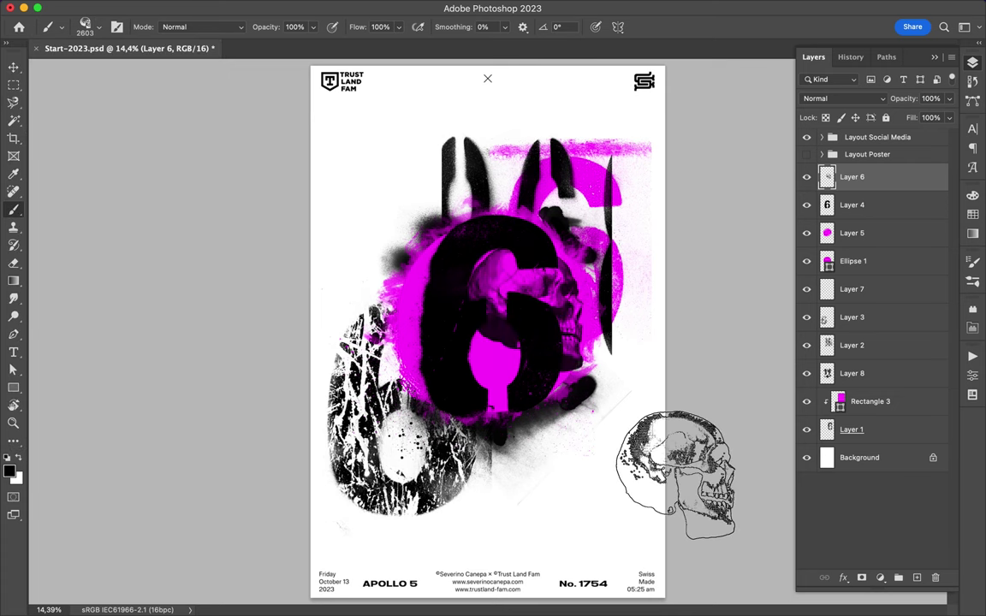
Stamp a white Skull 12 brush at the lower left of the 6
click(100, 29)
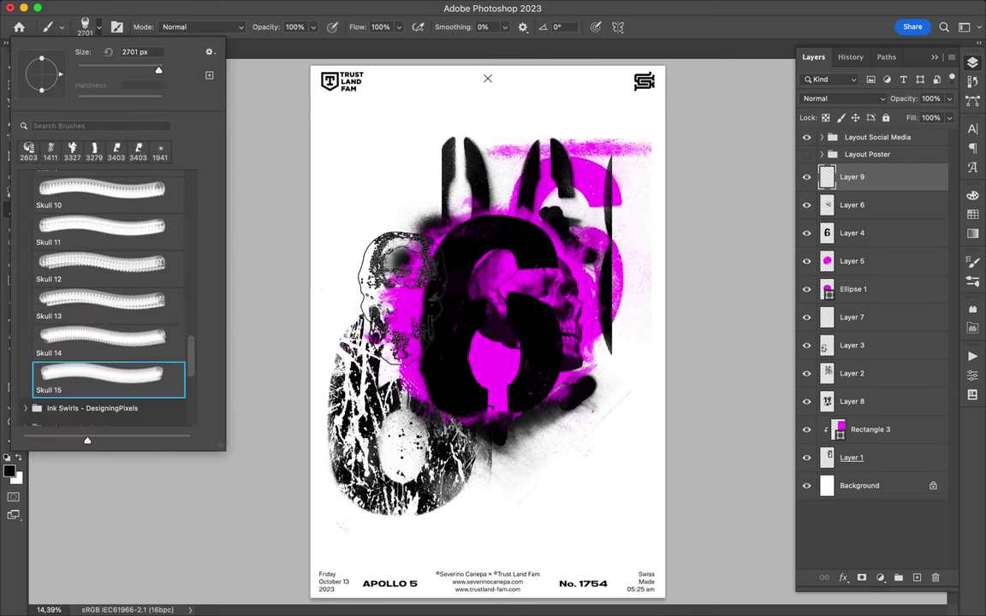
click(58, 276)
click(385, 291)
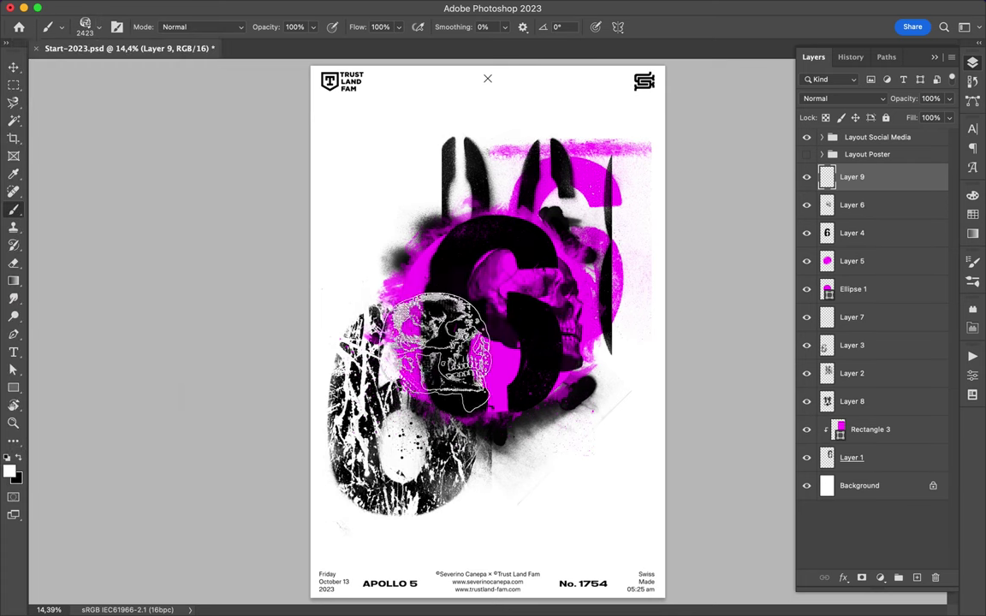
click(419, 364)
Flip the white skull horizontally and move it up toward the poster centre
click(136, 8)
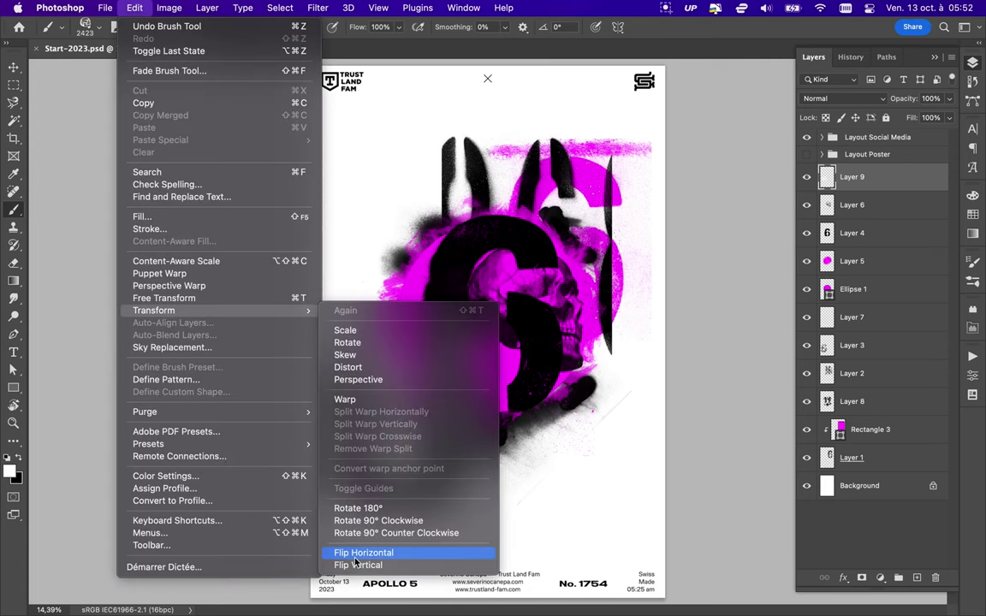
click(394, 552)
key(v)
mouse_move(454, 403)
mouse_down()
mouse_move(479, 363)
mouse_move(471, 357)
mouse_up()
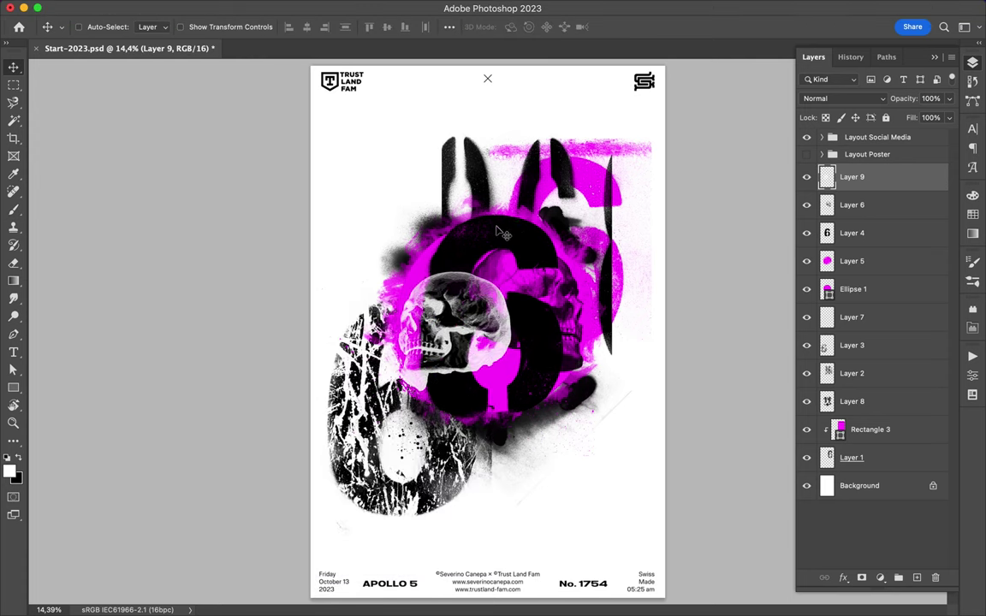
key(b)
click(96, 27)
Stamp a Moon 4 brush on a new layer above the Background
scroll(94, 274, up, 3)
click(26, 234)
click(103, 257)
click(120, 369)
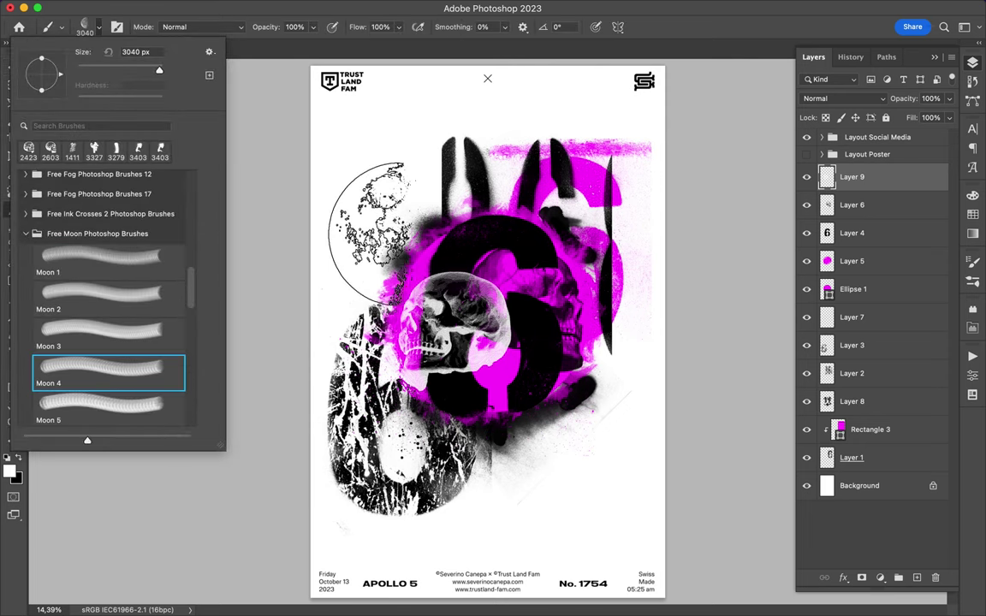
click(916, 448)
click(860, 486)
click(917, 578)
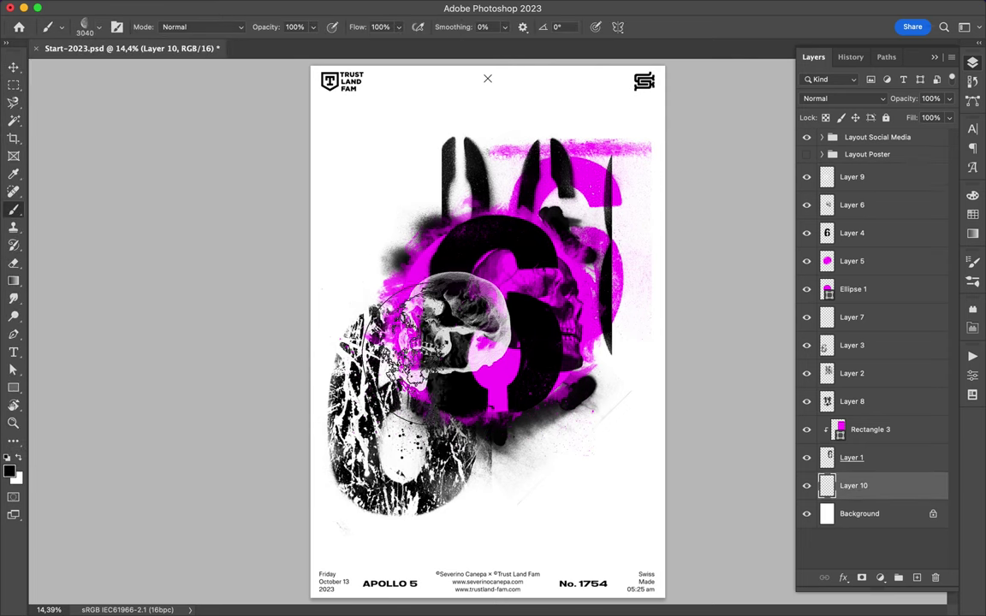
Move the cracked disc layer down-right and drag a copy of it up into the design
click(376, 342)
key(v)
drag(454, 439, 539, 462)
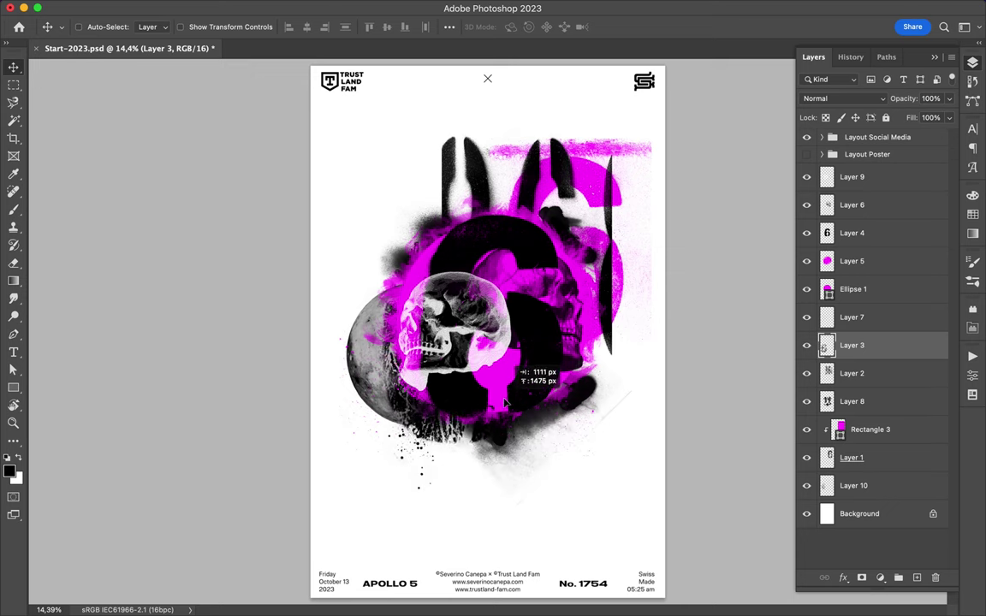
mouse_move(536, 461)
mouse_down()
mouse_move(533, 187)
mouse_move(479, 226)
mouse_up()
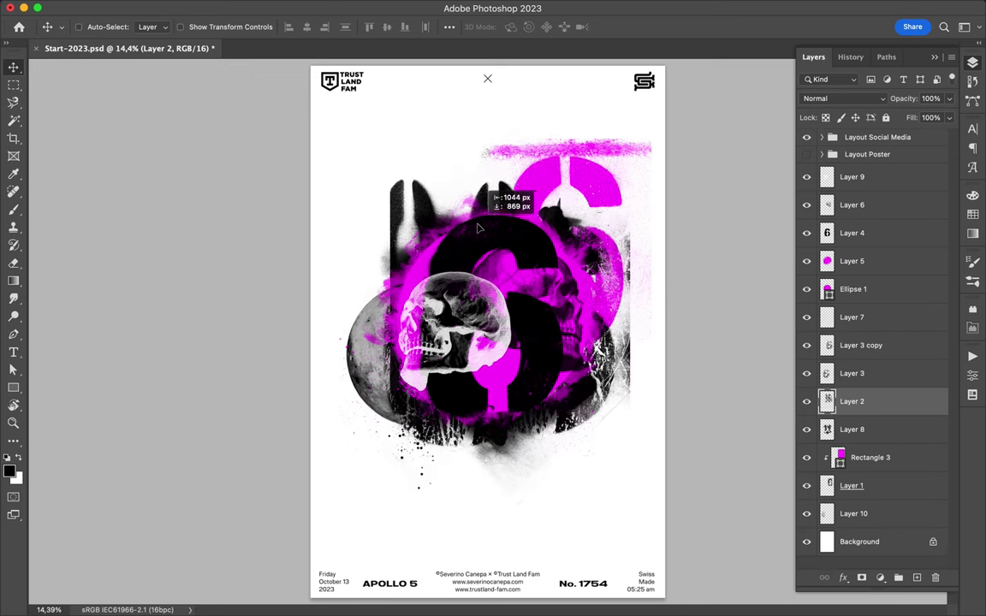
Set a light grey foreground colour, choose a brush from the smudgy set, and select Layer 10
click(973, 218)
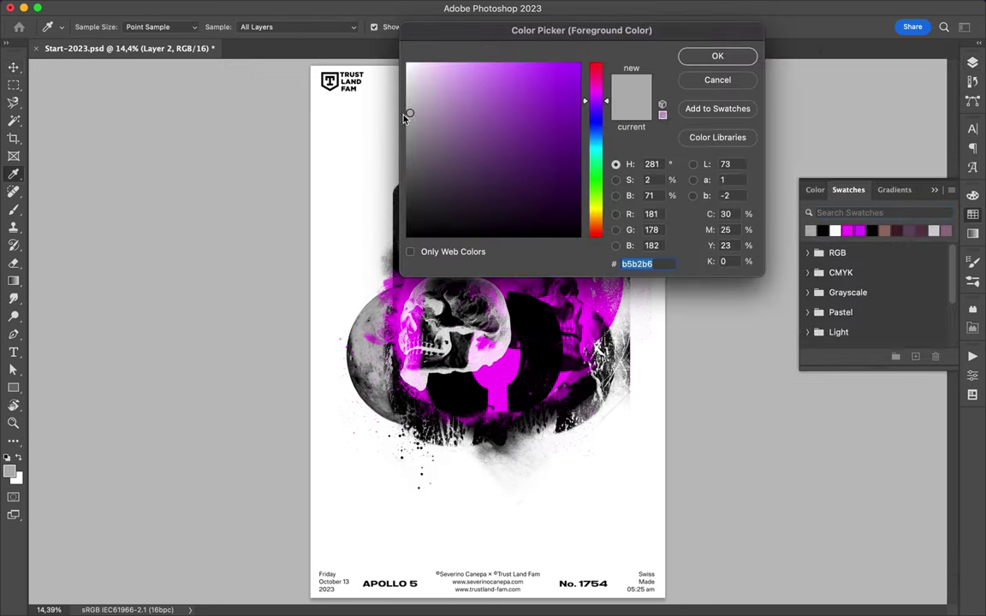
click(717, 56)
key(b)
click(99, 27)
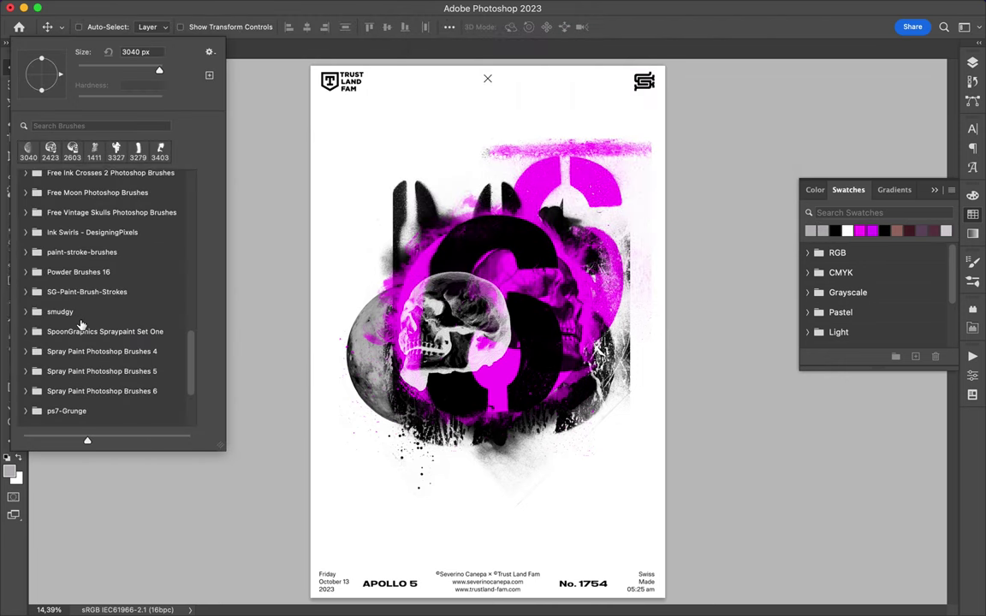
scroll(98, 274, down, 3)
click(25, 291)
click(350, 231)
click(972, 61)
click(852, 513)
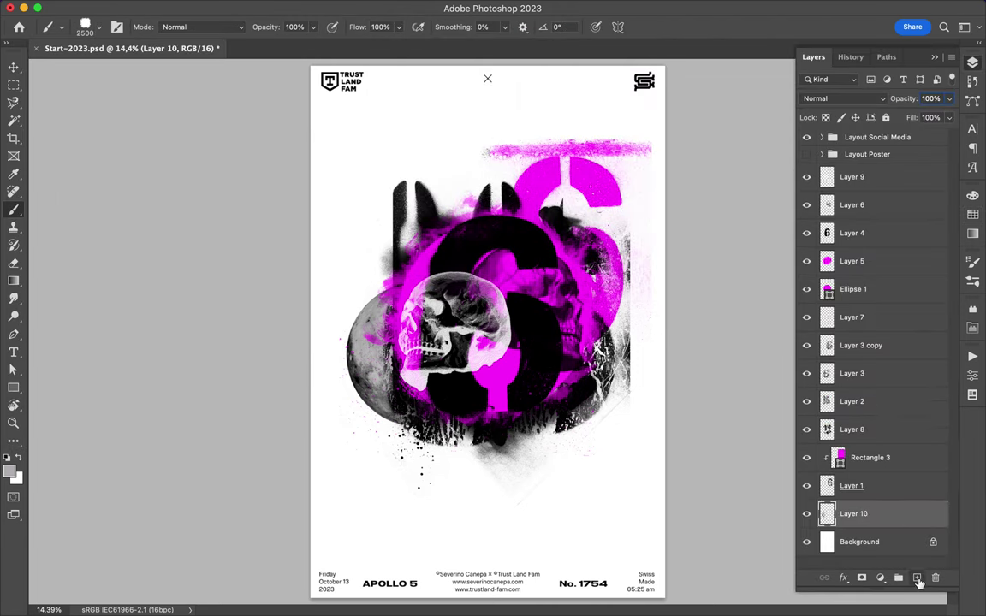
Paint grey smudges across the collage on a new empty layer
click(917, 578)
drag(455, 318, 602, 394)
click(99, 27)
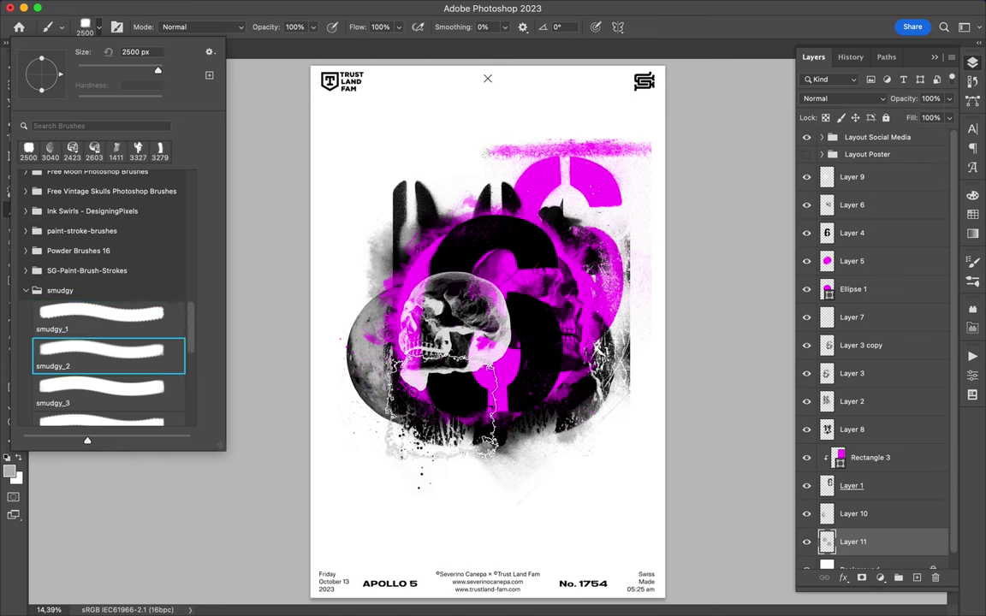
click(99, 27)
Try brushes from the SpoonGraphics Spraypaint, ps7-Grunge and Dry Media brush sets
click(26, 290)
click(25, 310)
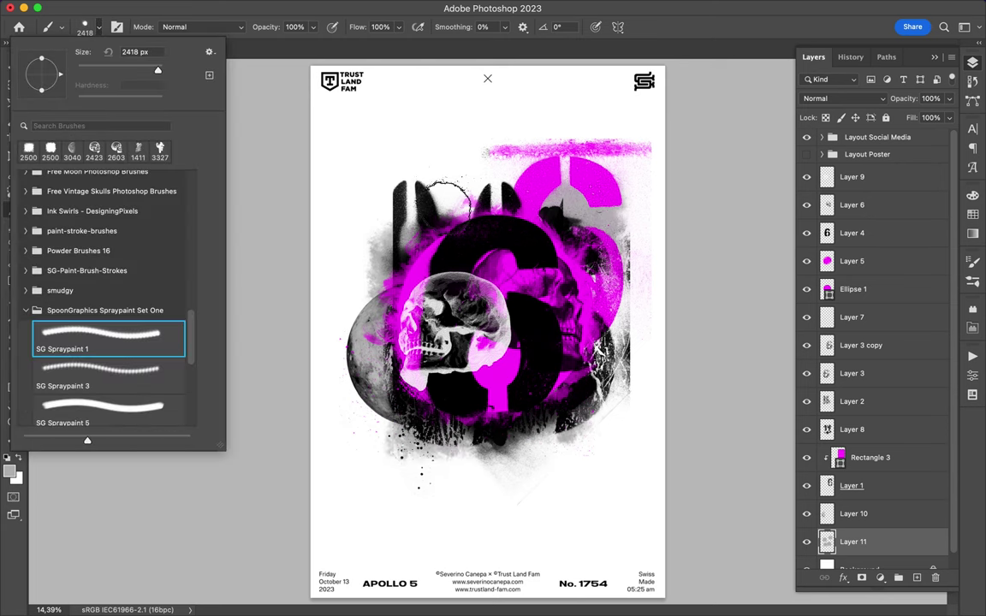
click(99, 375)
click(26, 310)
click(95, 342)
click(23, 321)
scroll(27, 322, down, 1)
click(26, 322)
click(28, 276)
click(26, 328)
click(103, 364)
scroll(86, 342, down, 2)
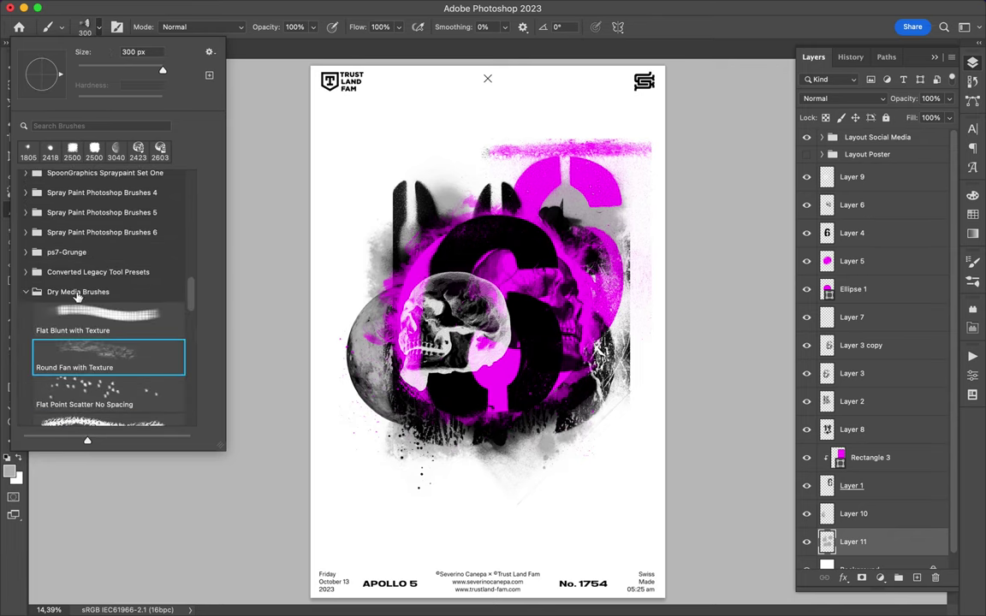
click(26, 295)
Choose the Graff 2 brush from the Visual Fear Graffiti set
click(27, 414)
scroll(107, 317, down, 5)
double_click(106, 317)
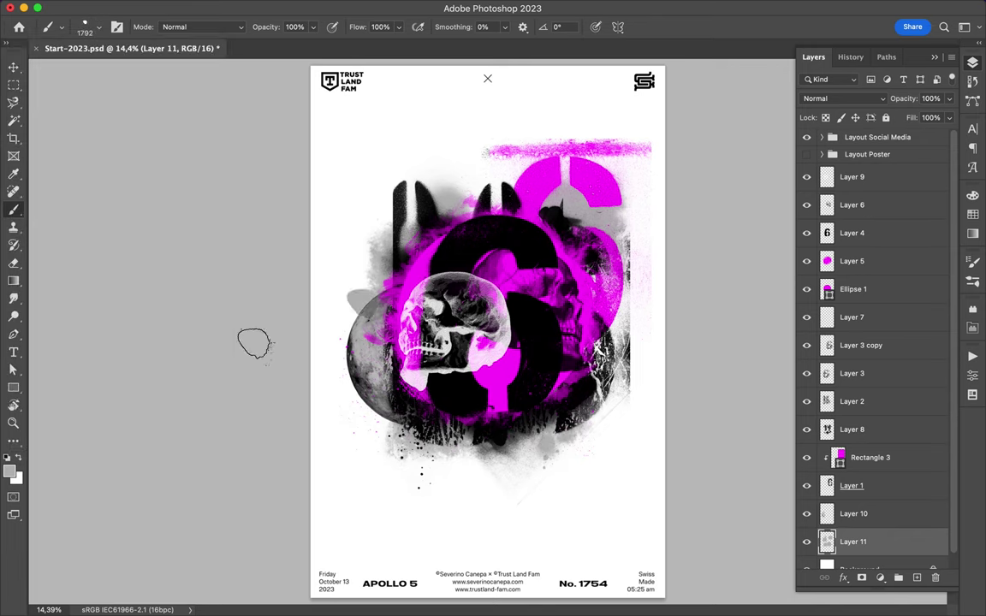
click(98, 26)
double_click(115, 346)
click(99, 27)
Stamp a grey drip dot beside the 6 on a layer above Layer 9
click(852, 176)
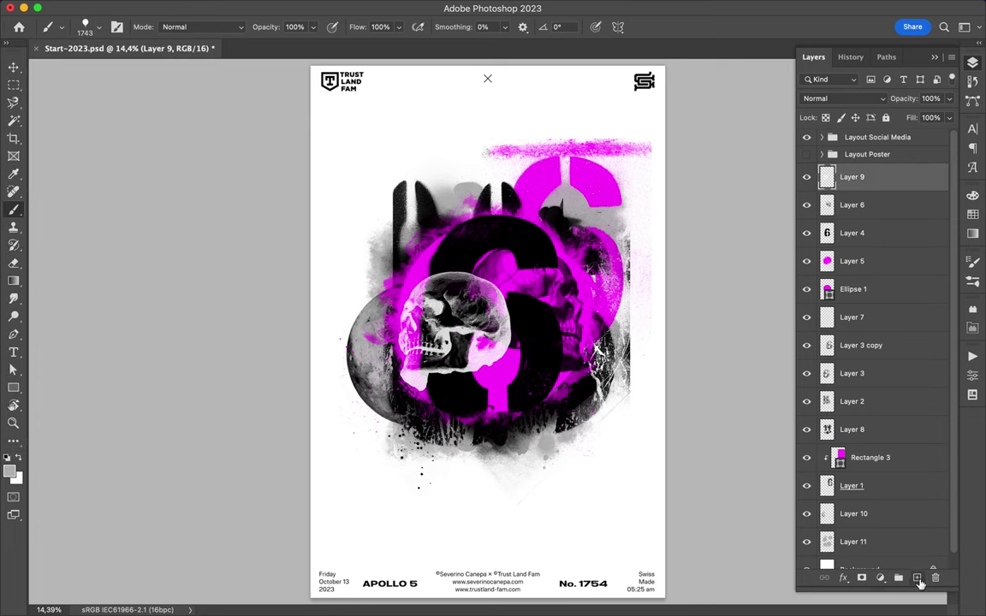
drag(548, 383, 556, 366)
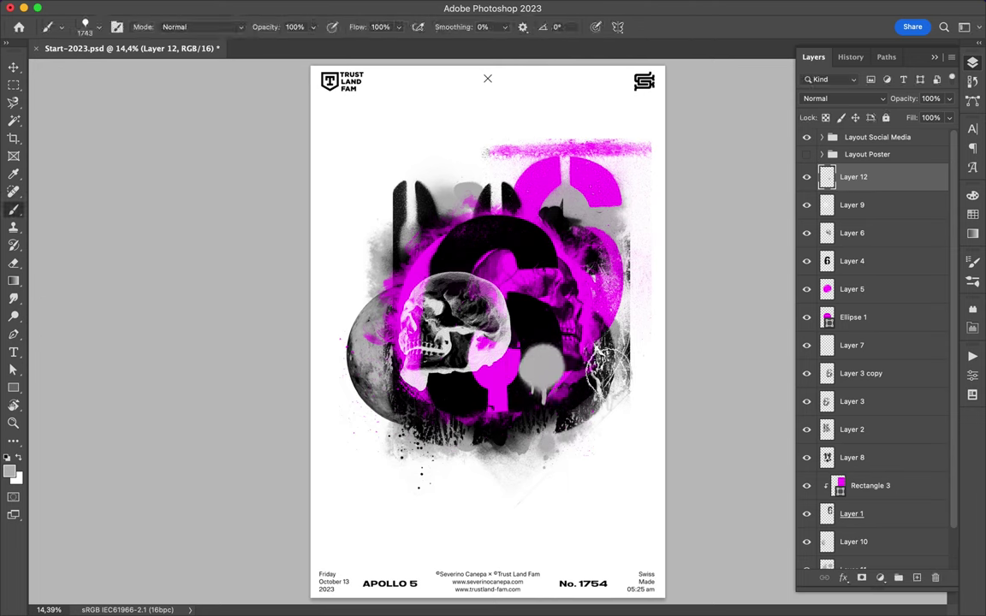
click(99, 26)
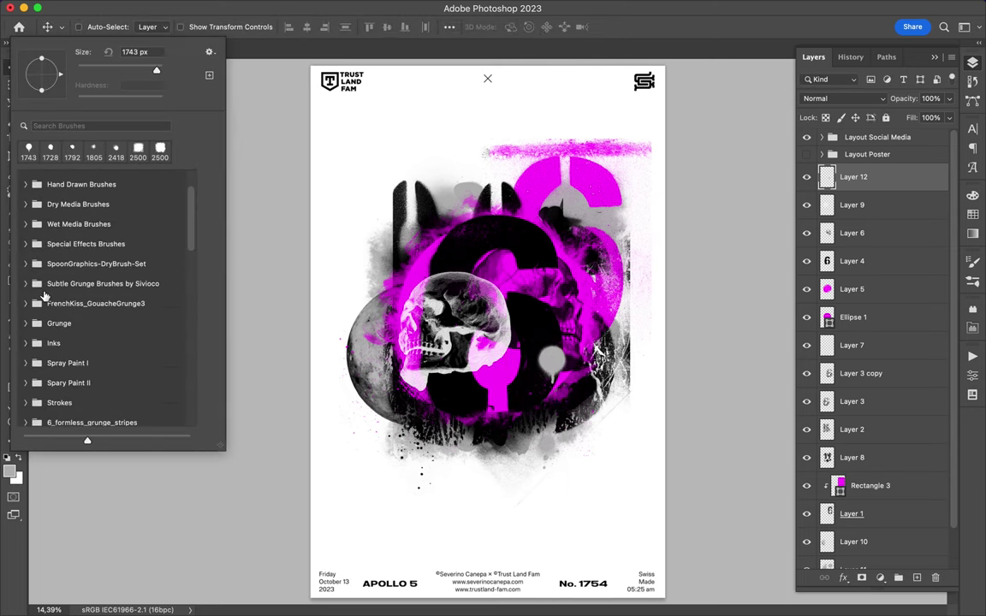
scroll(84, 313, down, 5)
scroll(84, 313, down, 5)
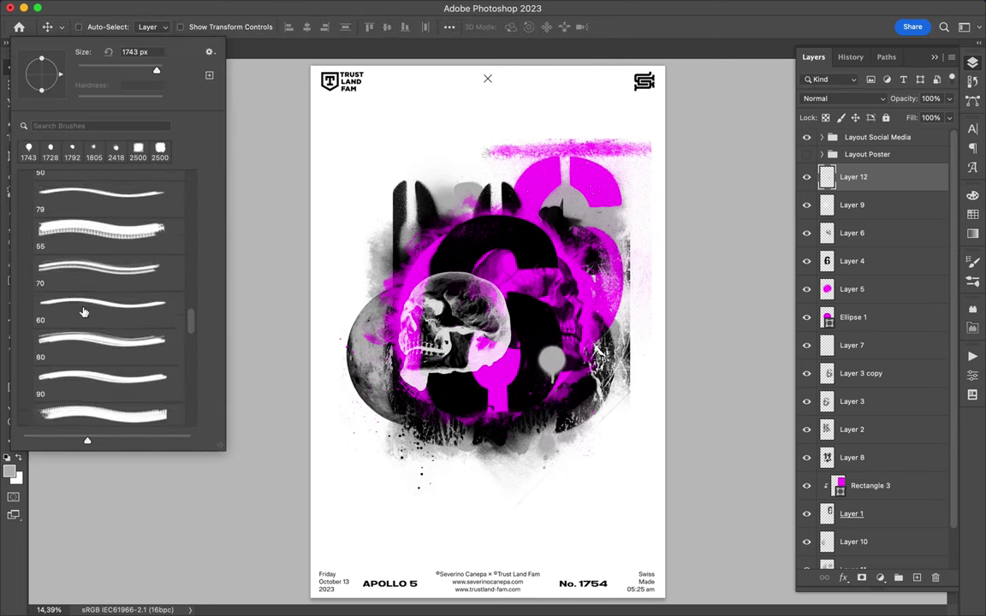
click(102, 387)
click(428, 243)
Paint grey graffiti strokes across the lower poster on Layer 11
scroll(856, 342, down, 2)
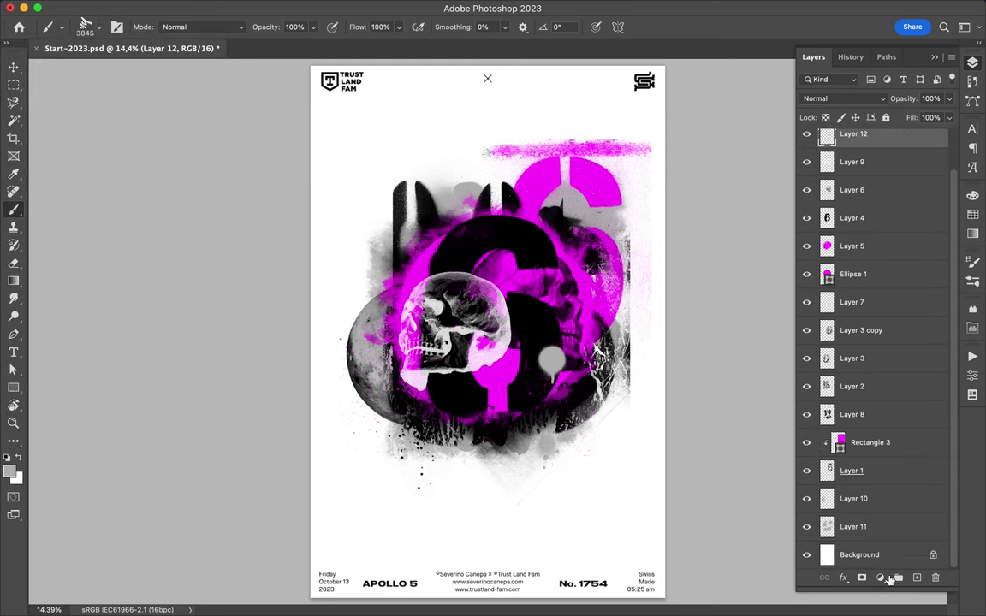
click(851, 526)
click(84, 20)
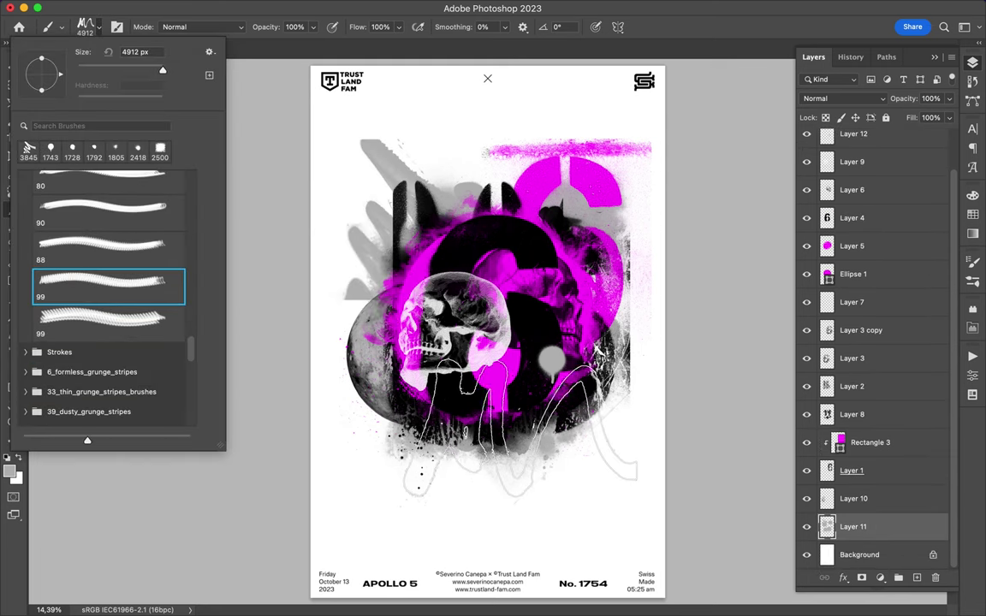
click(514, 419)
click(100, 33)
click(496, 454)
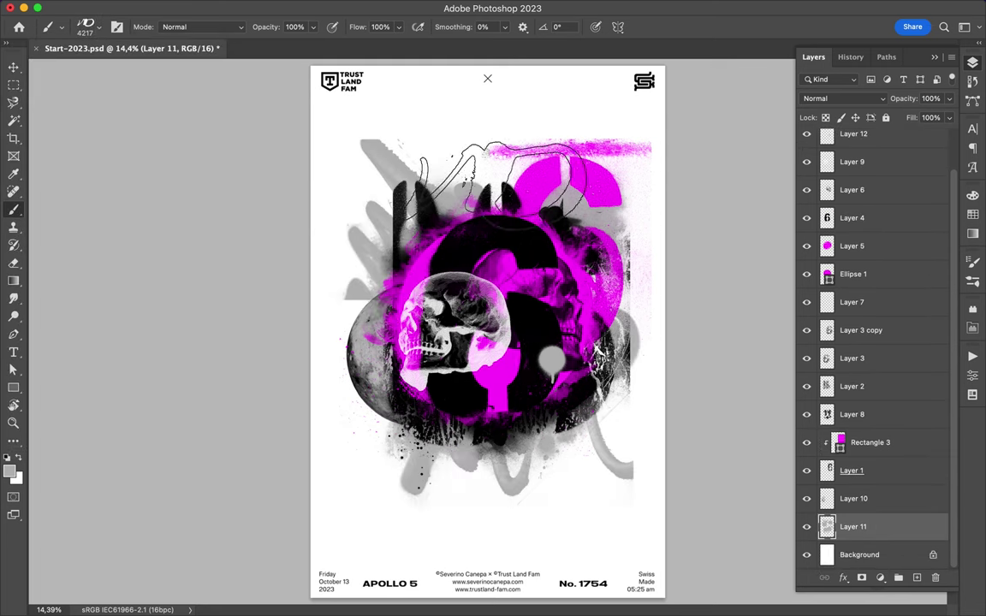
Stamp more grey strokes at the lower left with the 80 and 60 stroke brushes, including a vertical one
click(84, 26)
click(149, 252)
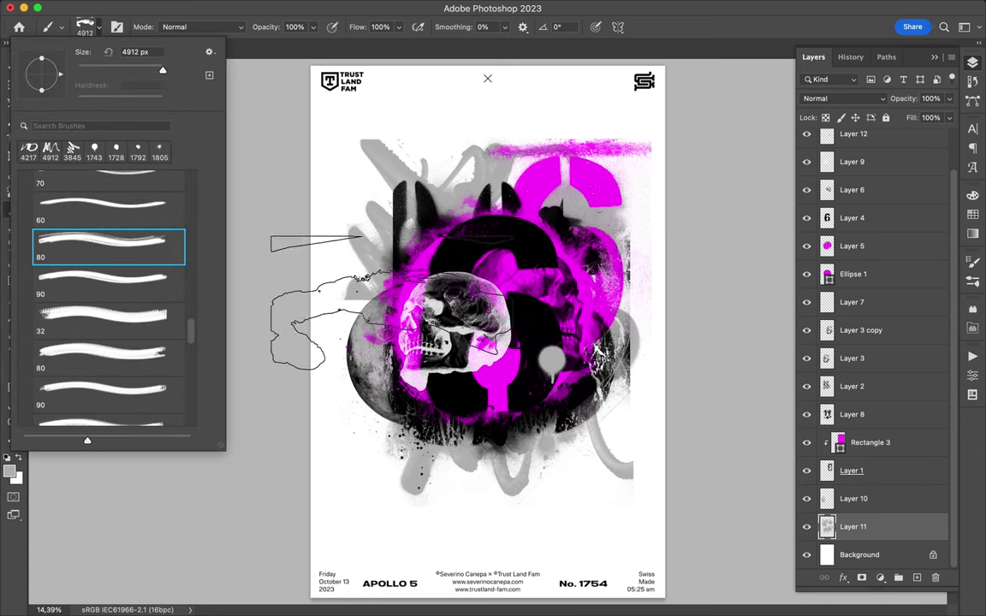
click(470, 439)
click(437, 432)
click(86, 27)
click(108, 209)
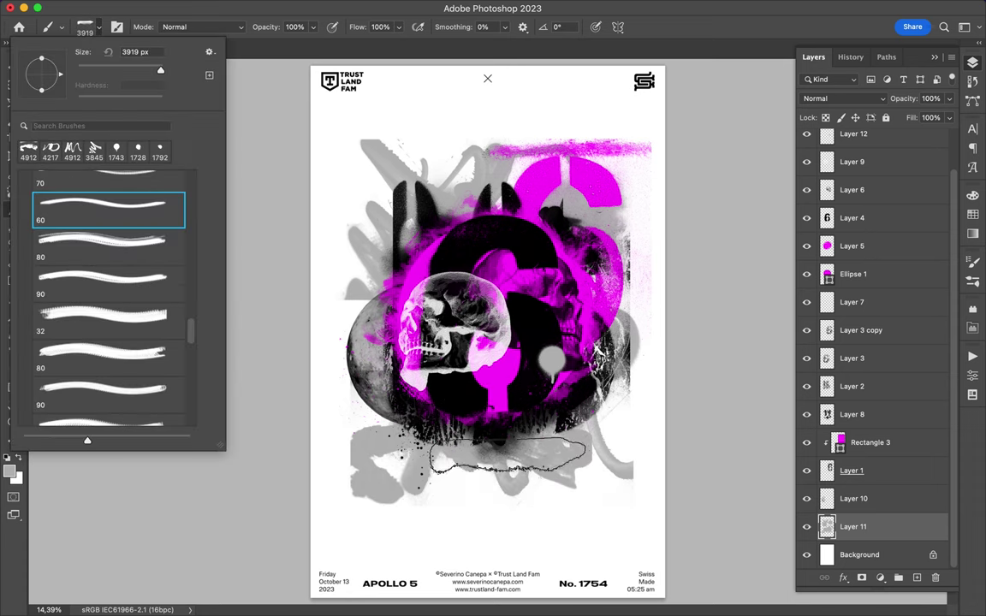
key(Escape)
key(shift+Right)
key(shift+Right)
key(shift+Right)
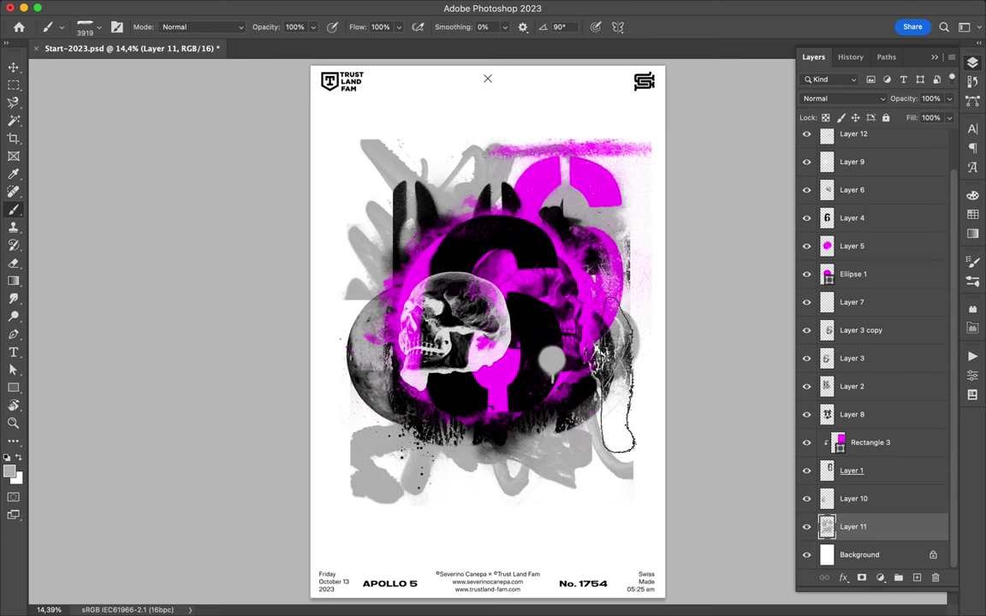
click(86, 26)
Cycle through stroke brushes to the 50 and then brush 47
key(period)
key(period)
key(comma)
key(comma)
key(comma)
key(Escape)
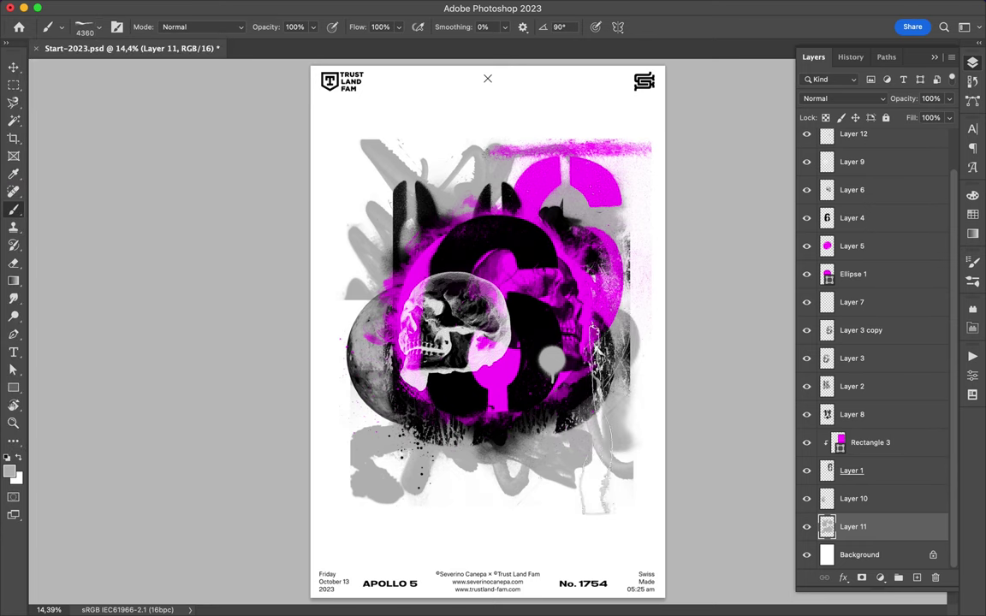
click(85, 23)
click(119, 228)
key(Escape)
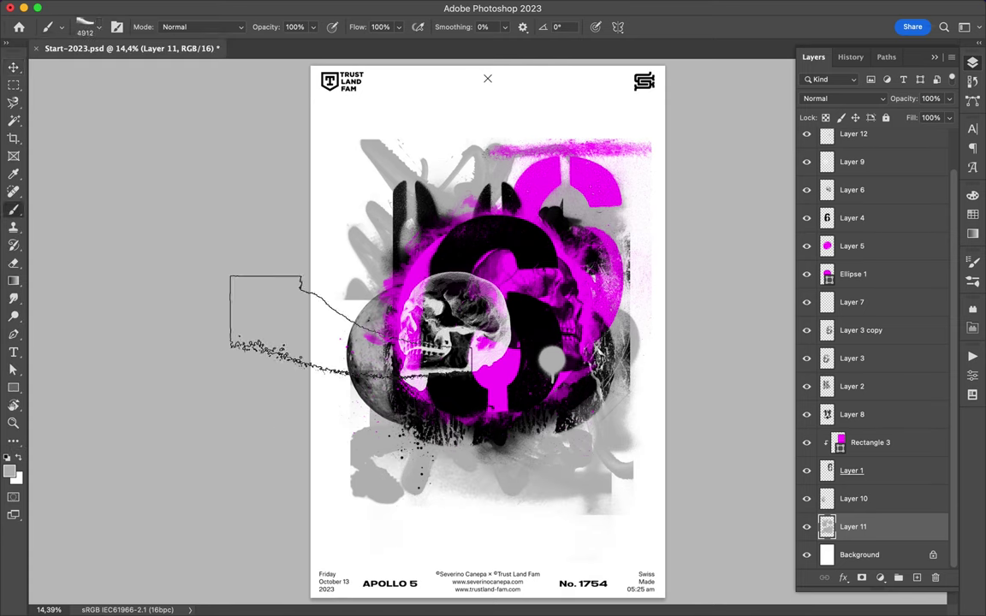
right_click(212, 354)
key(comma)
key(Escape)
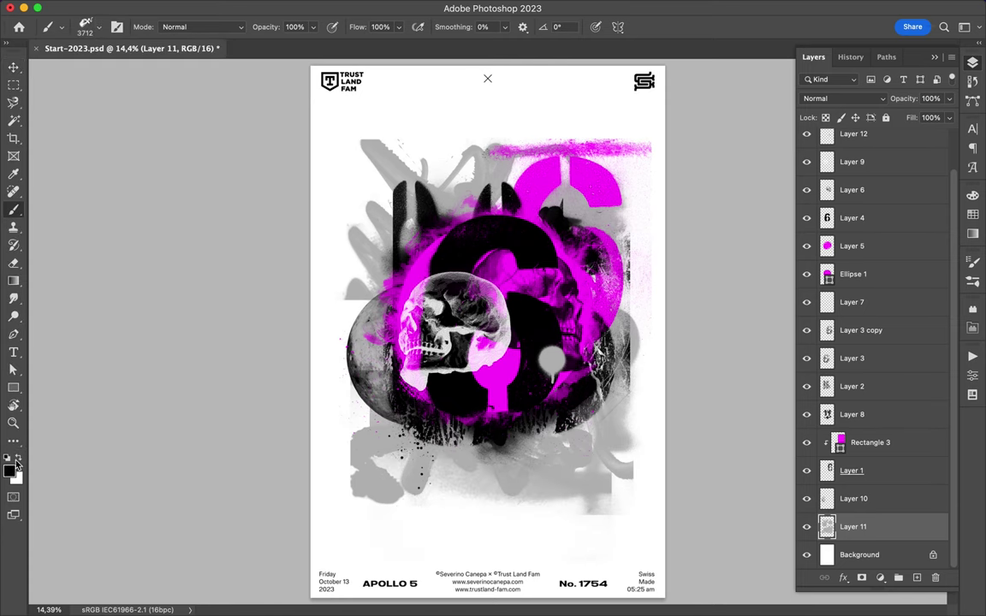
Switch to white and paint drips under the dark shapes using brushes 44 and 22
key(comma)
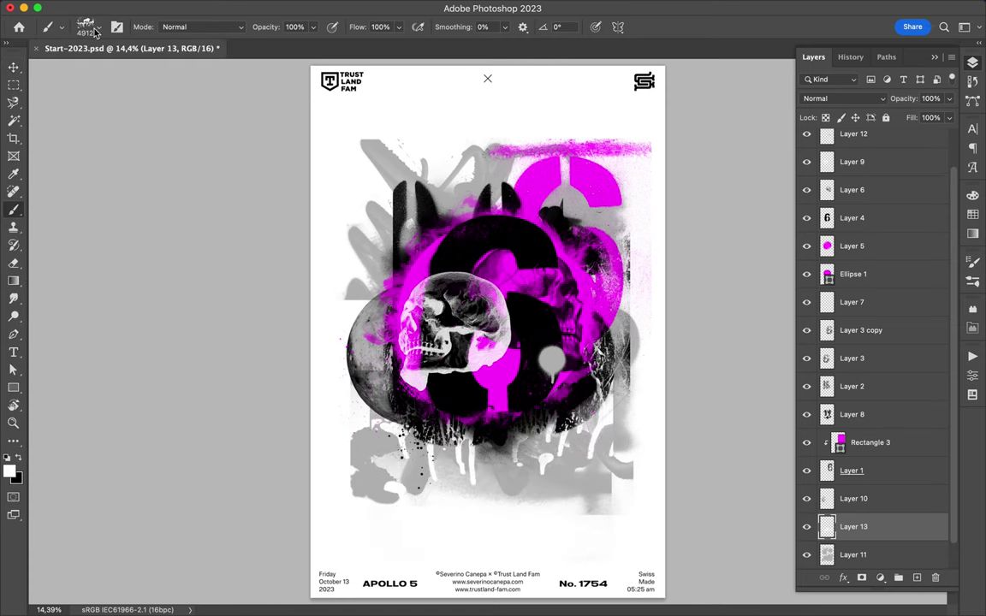
click(85, 23)
key(comma)
key(Escape)
click(85, 24)
key(comma)
key(comma)
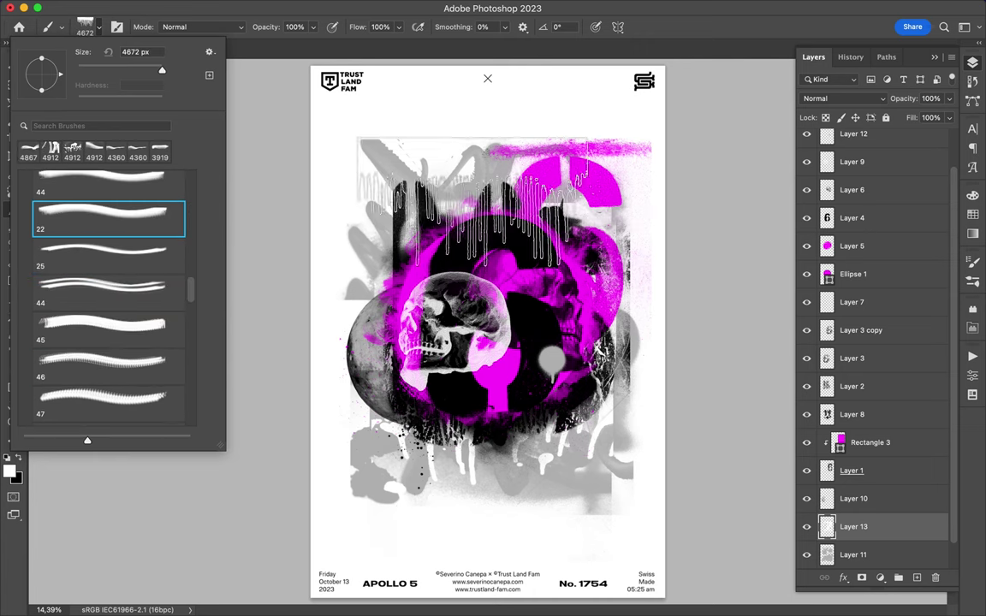
key(comma)
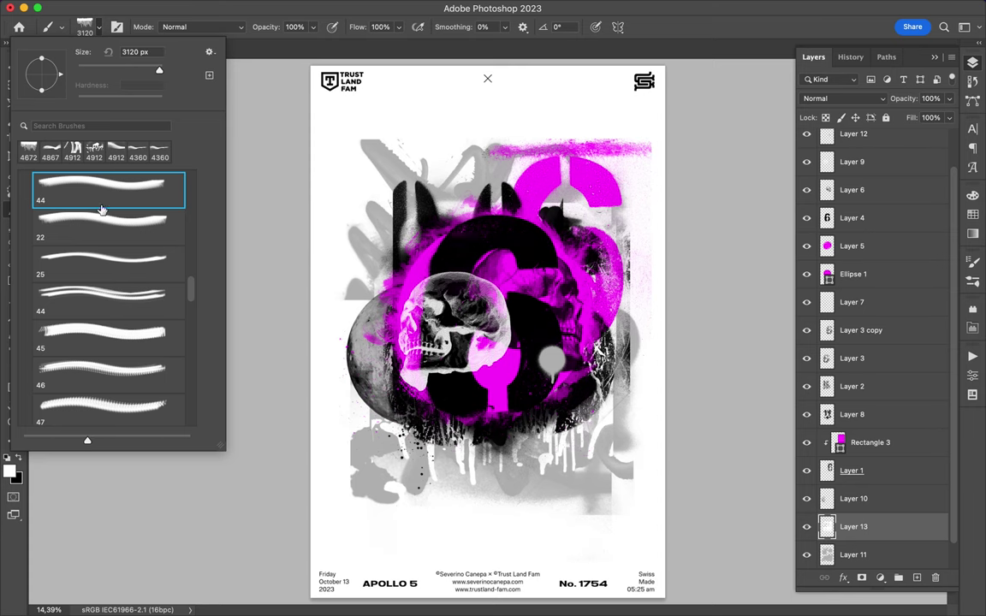
key(Escape)
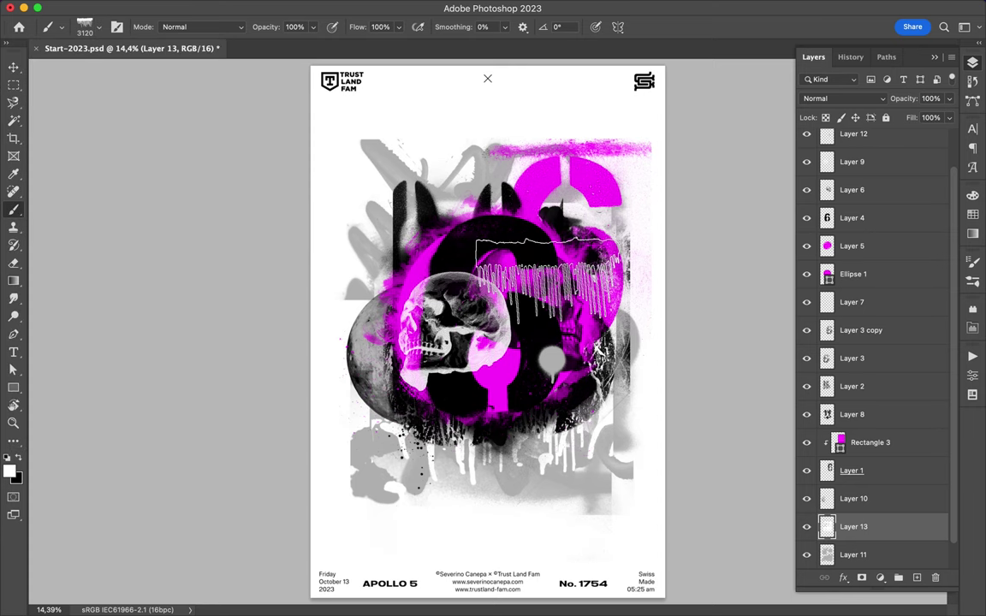
Paste white striped drips over the poster centre from Layer 6, then add a new empty layer
key(v)
ctrl+click(569, 296)
click(871, 246)
key(ctrl+v)
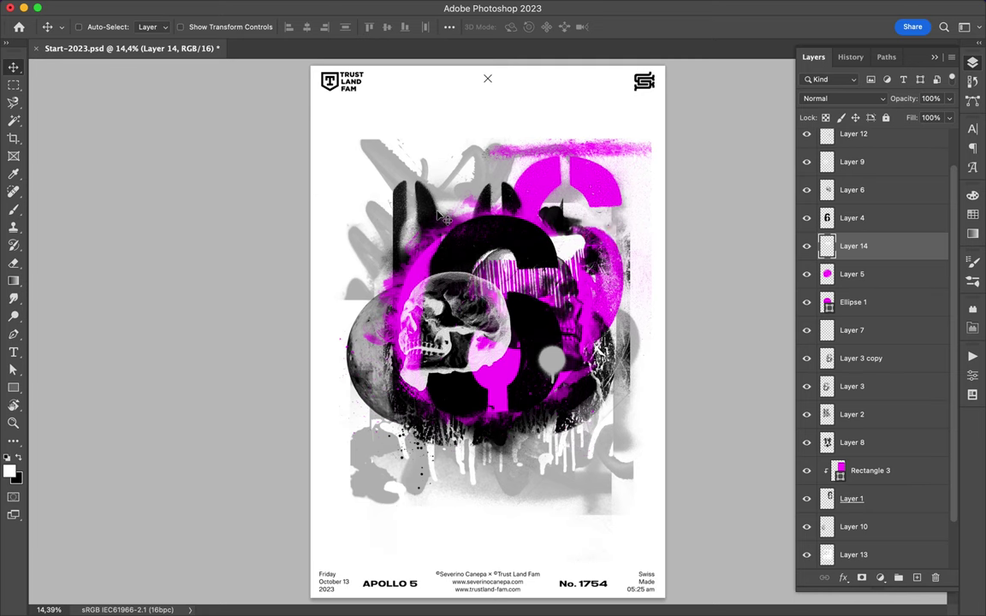
key(ctrl+shift+alt+n)
Choose a new brush preset from an expanded brush folder
key(b)
right_click(111, 217)
scroll(120, 309, down, 10)
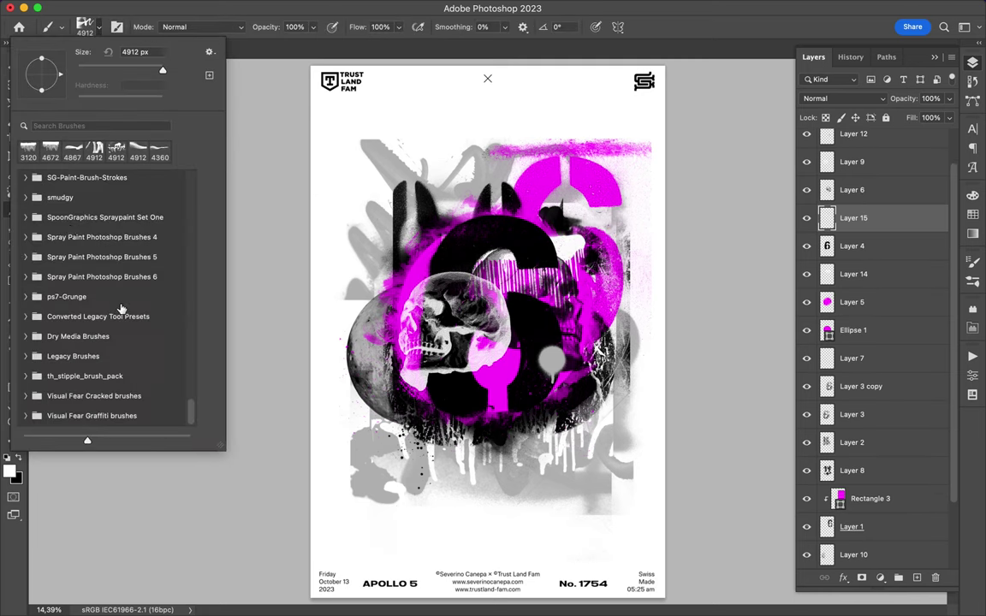
click(25, 218)
double_click(101, 402)
Shrink the skull with Free Transform and reposition it over the moon
key(ctrl+t)
drag(359, 176, 435, 226)
key(Return)
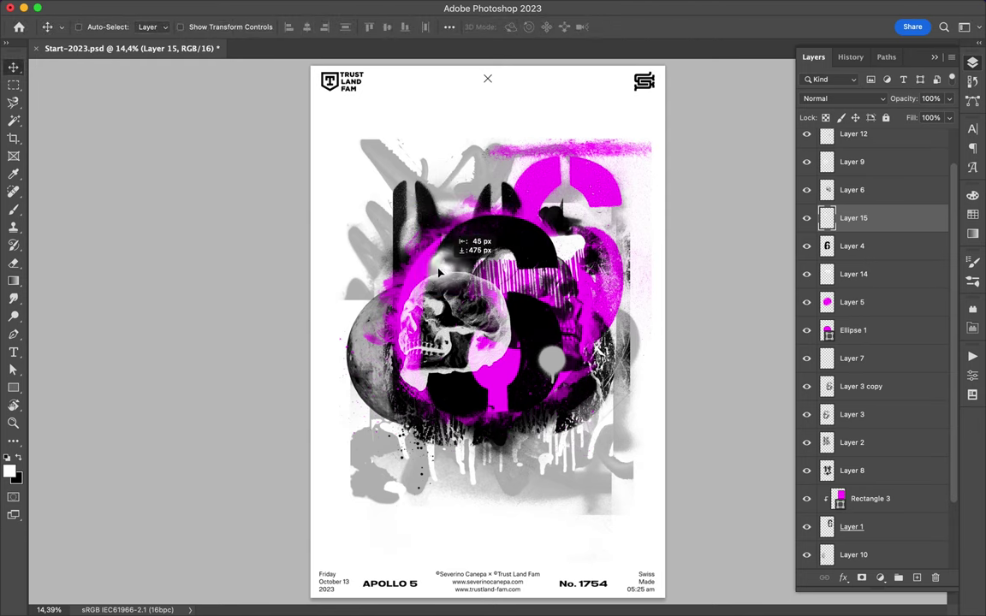
click(499, 348)
key(ctrl+t)
drag(403, 274, 396, 264)
key(Return)
mouse_move(462, 334)
mouse_down()
mouse_move(484, 359)
mouse_move(480, 352)
mouse_up()
Select a cross-shaped brush from the Free Ink Crosses 2 group
key(b)
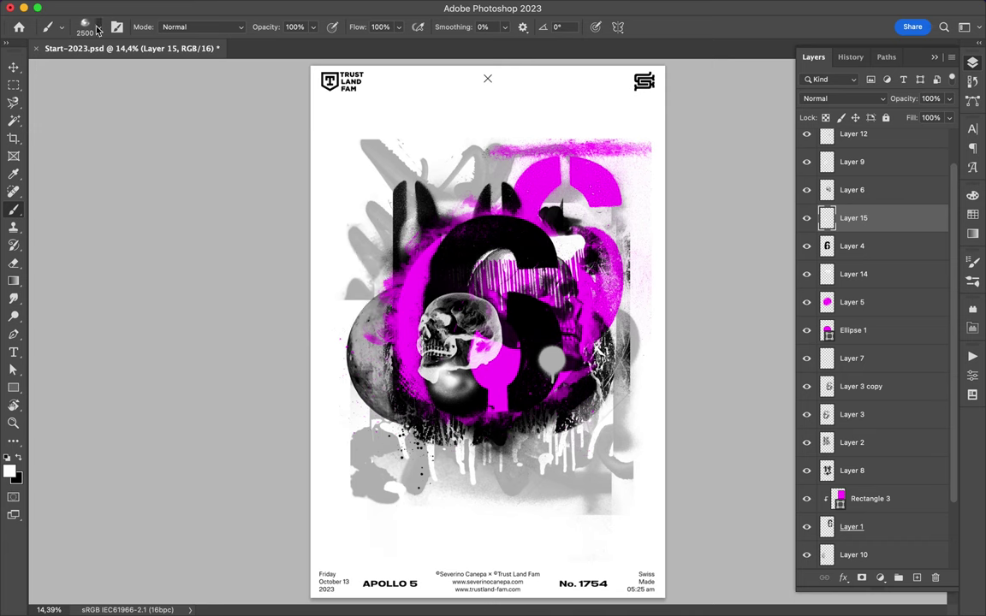
click(82, 27)
scroll(27, 351, up, 3)
scroll(26, 308, up, 3)
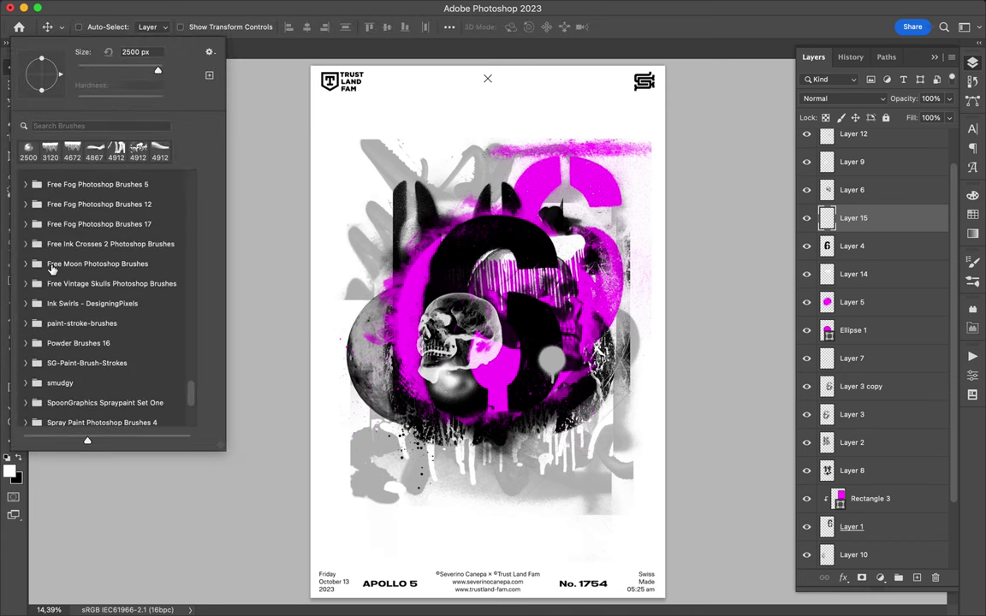
scroll(27, 266, up, 2)
click(26, 254)
click(100, 278)
Stamp a white cross over the poster centre on a new layer and shrink it to a small X
key(Escape)
key(ctrl+shift+alt+n)
click(433, 265)
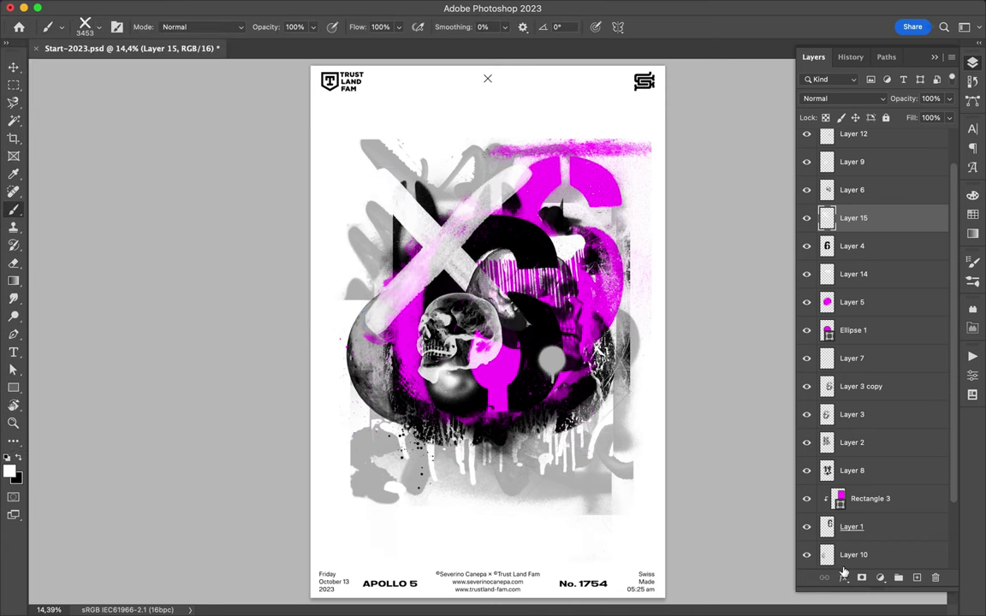
key(ctrl+z)
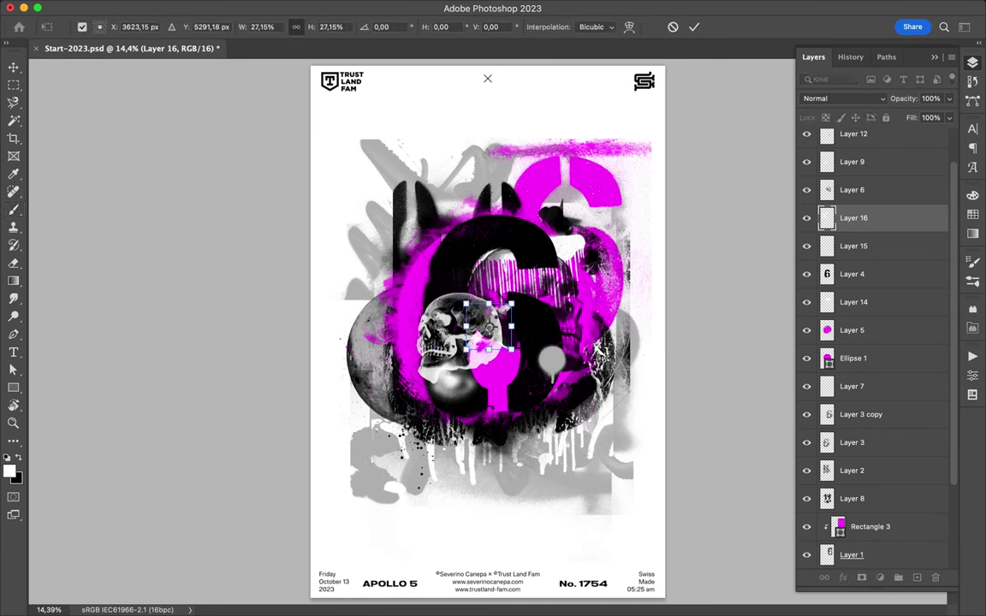
click(496, 307)
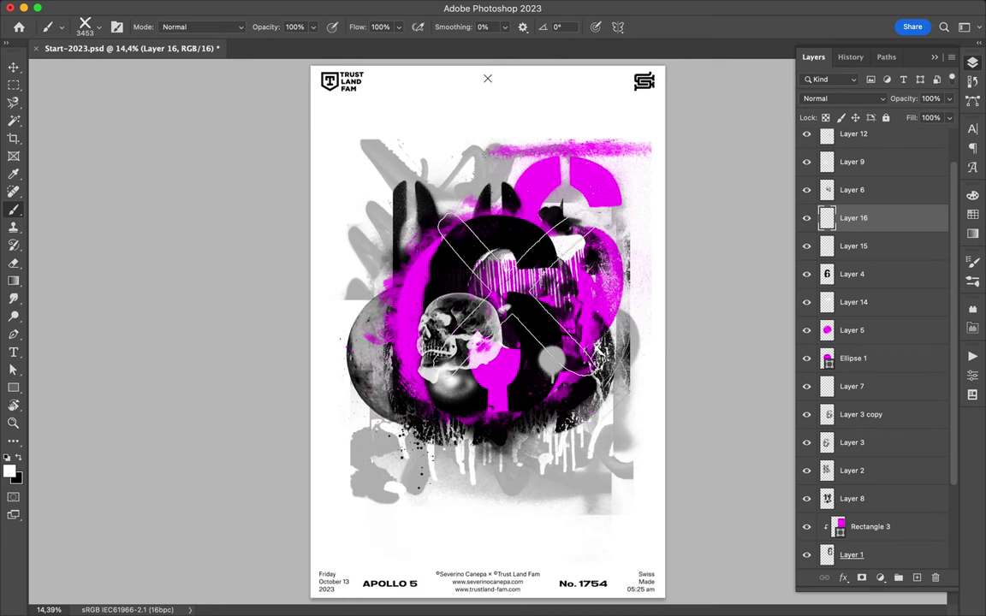
key(v)
key(ctrl+t)
drag(583, 400, 433, 282)
key(Return)
Stamp another white cross on a new layer and move the grey circle up and right
key(b)
click(501, 313)
key(v)
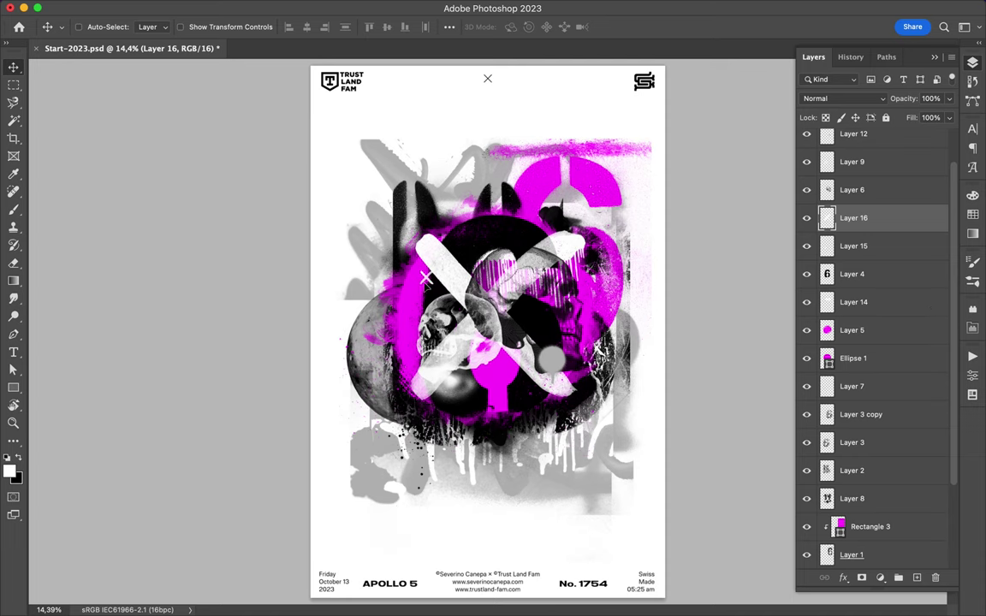
key(ctrl+z)
click(917, 578)
key(b)
click(505, 315)
key(v)
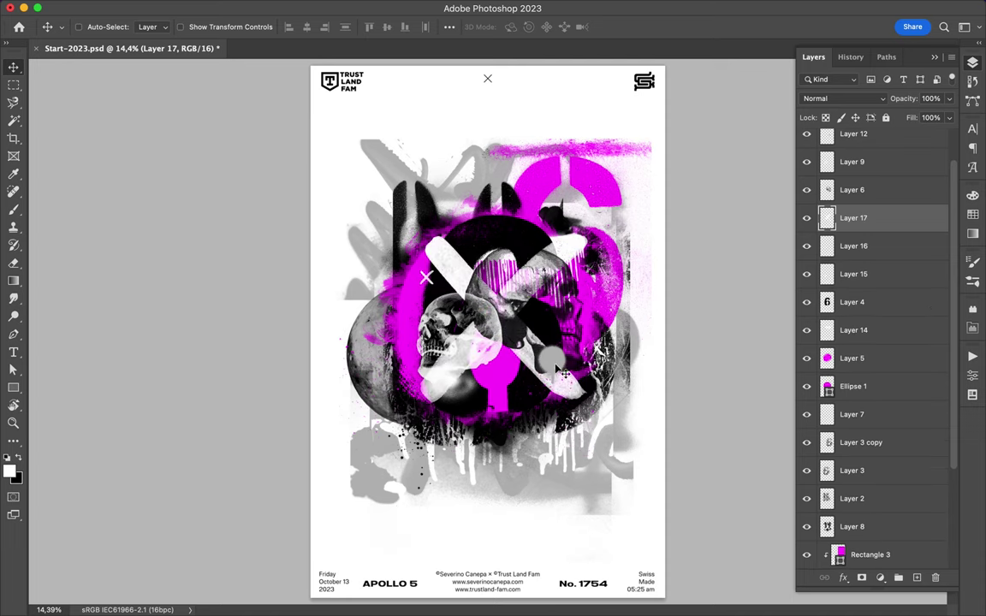
drag(560, 372, 621, 335)
Move the grey circle back to the left
key(b)
click(100, 32)
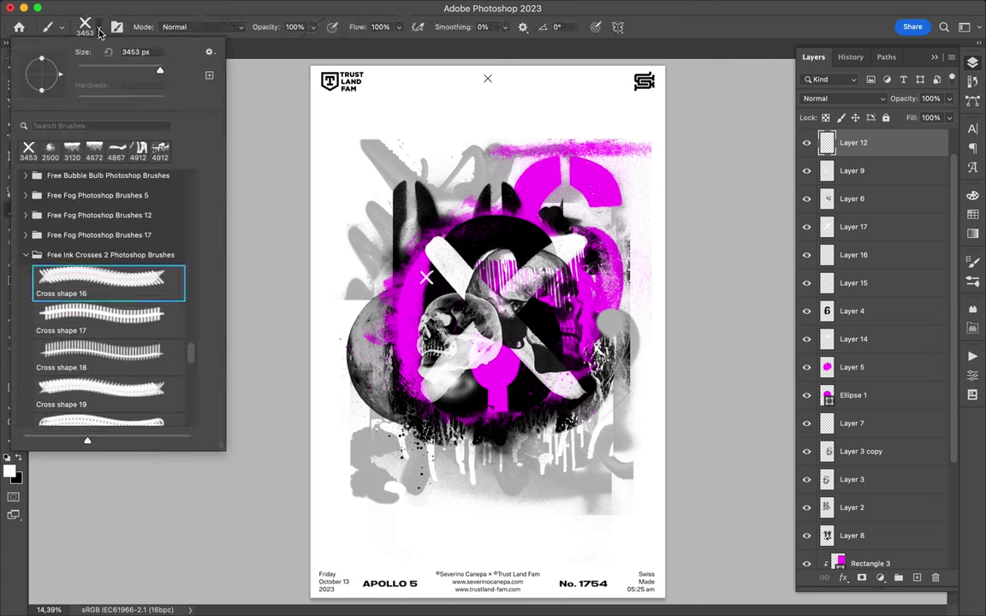
key(Escape)
key(v)
drag(556, 396, 493, 396)
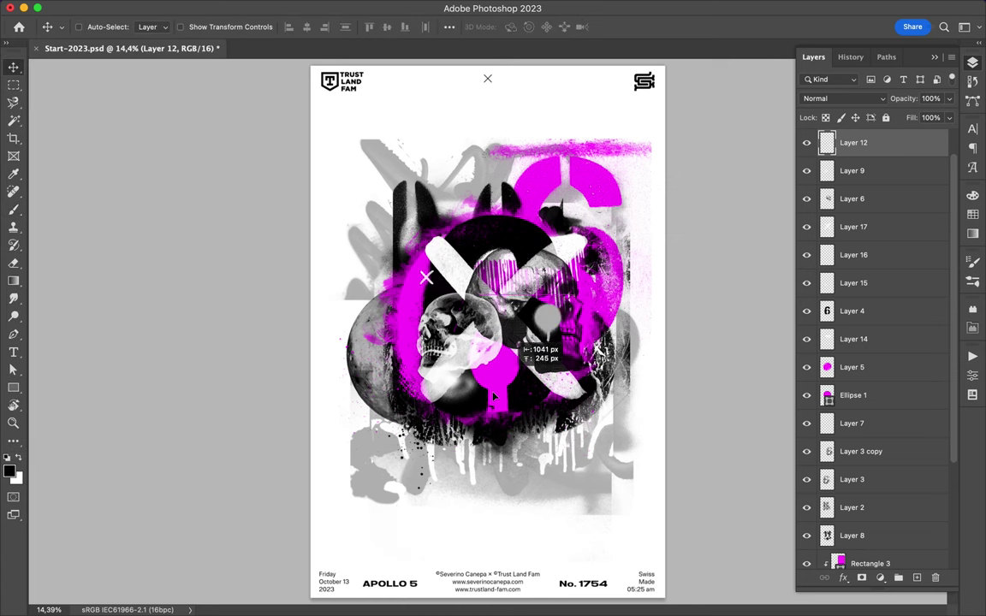
Stamp a large X on new Layer 18 low in the poster and place it just above Background
key(ctrl+z)
click(917, 578)
key(b)
click(511, 451)
key(v)
drag(853, 142, 891, 541)
drag(576, 392, 514, 389)
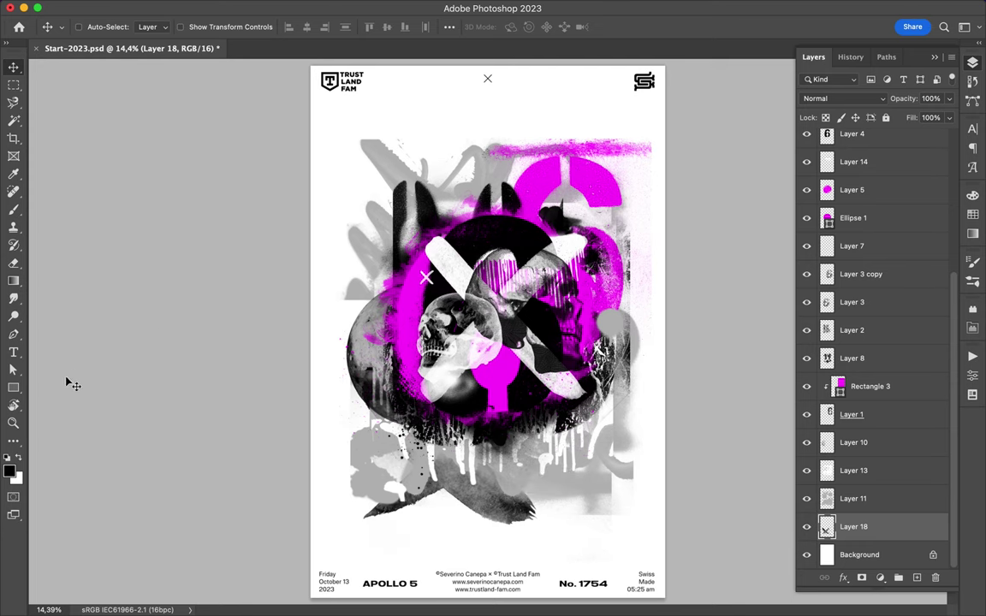
Select the X cross brush shape from the brush presets
key(b)
right_click(68, 382)
click(86, 342)
click(86, 379)
key(Return)
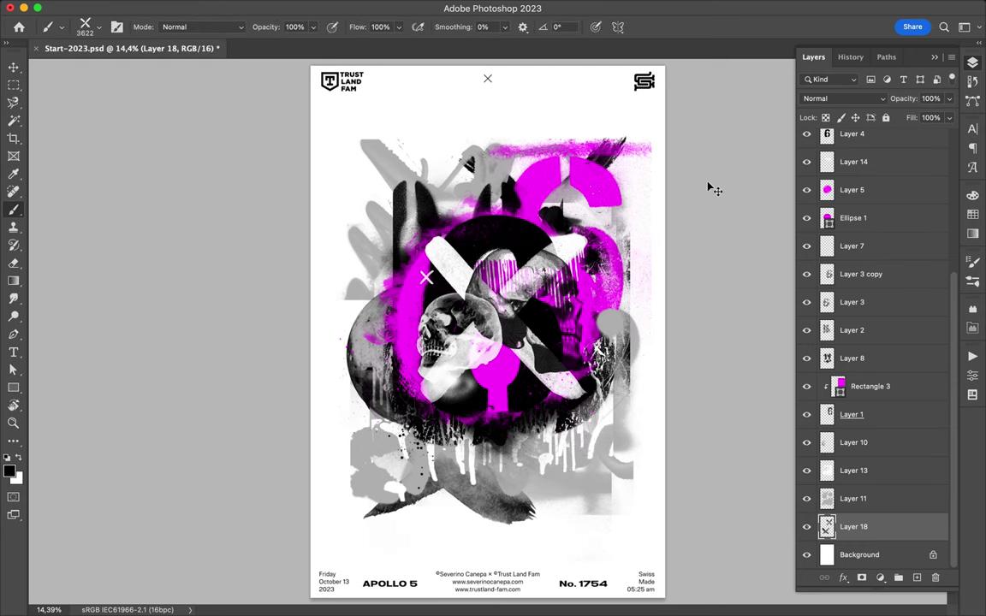
Stamp an X cross on new Layer 19 and shrink it toward the top right
click(917, 578)
click(544, 187)
key(ctrl+t)
drag(451, 259, 558, 188)
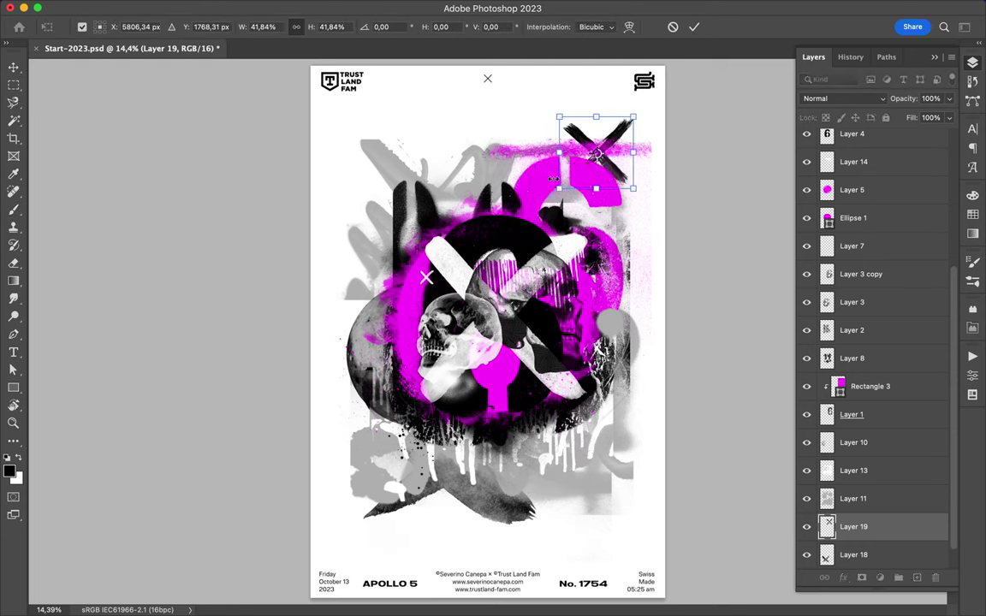
key(Return)
Move Layer 19 above Layer 7 and resize the X down onto the magenta 6
drag(853, 526, 853, 246)
key(ctrl+t)
drag(637, 114, 629, 125)
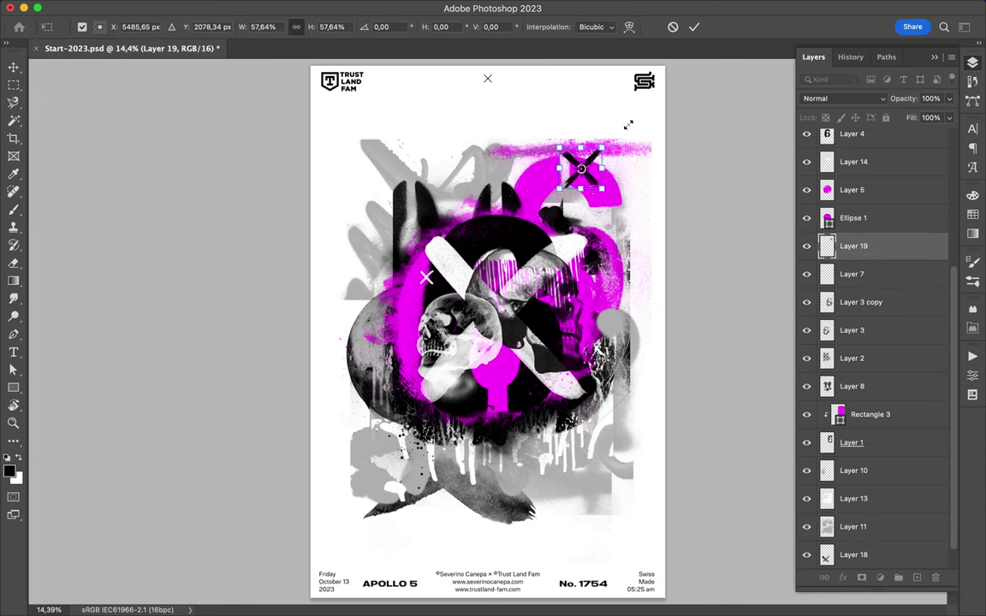
key(Return)
drag(591, 161, 593, 190)
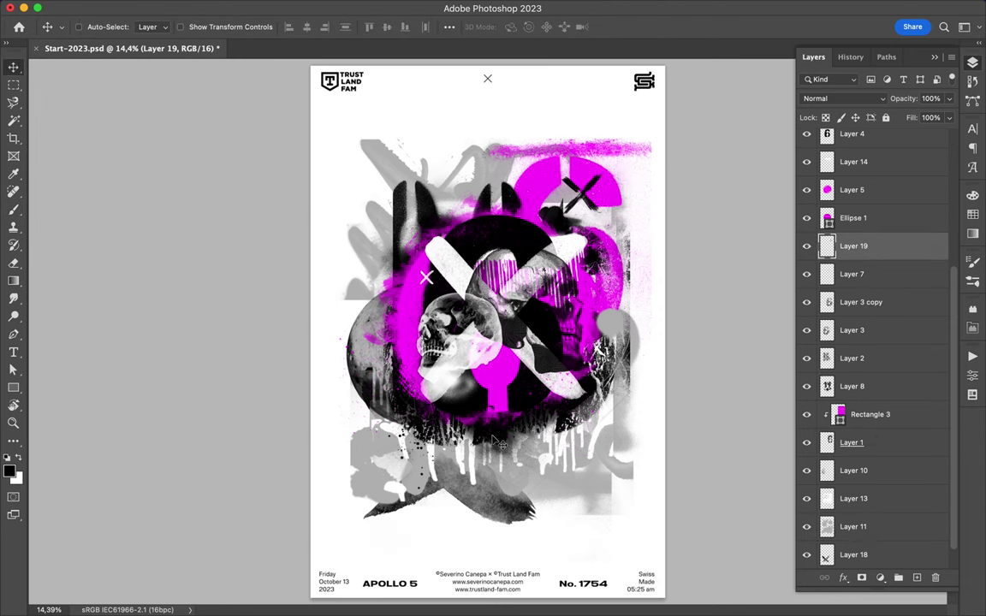
Choose a large retro texture brush and set its size to 2000 px
key(b)
click(61, 26)
scroll(94, 257, down, 5)
click(109, 255)
click(369, 274)
click(61, 26)
text(2000)
key(Return)
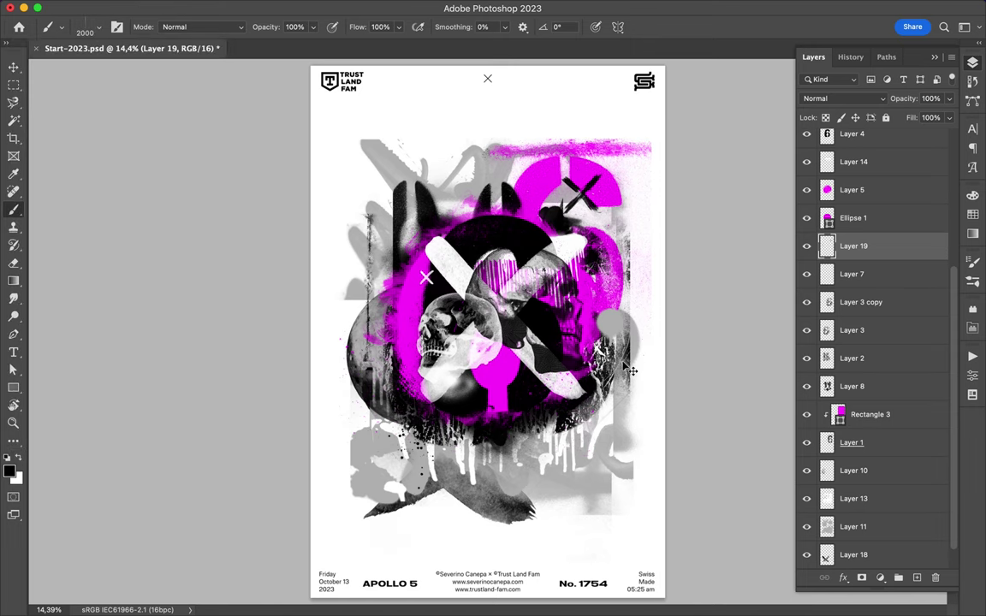
Add a new layer for fold textures and pick the Retro Fold 3 crease brush
right_click(207, 128)
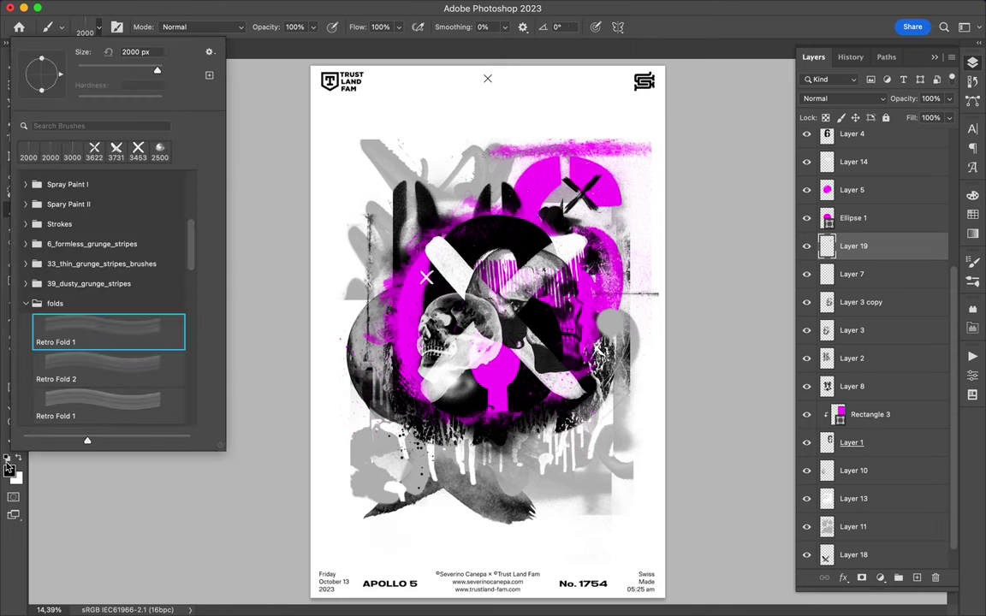
key(Escape)
key(ctrl+shift+alt+n)
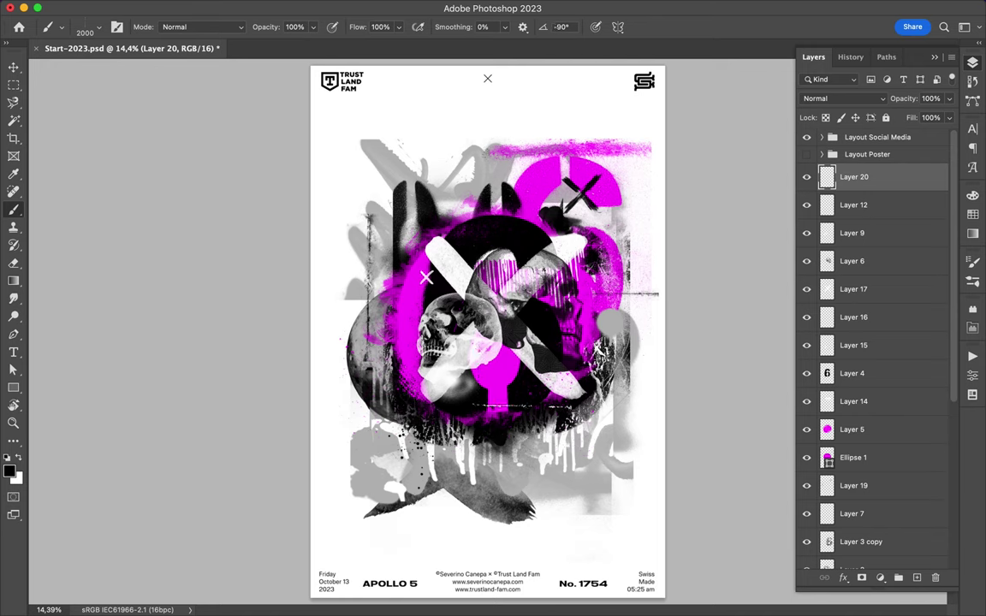
click(61, 27)
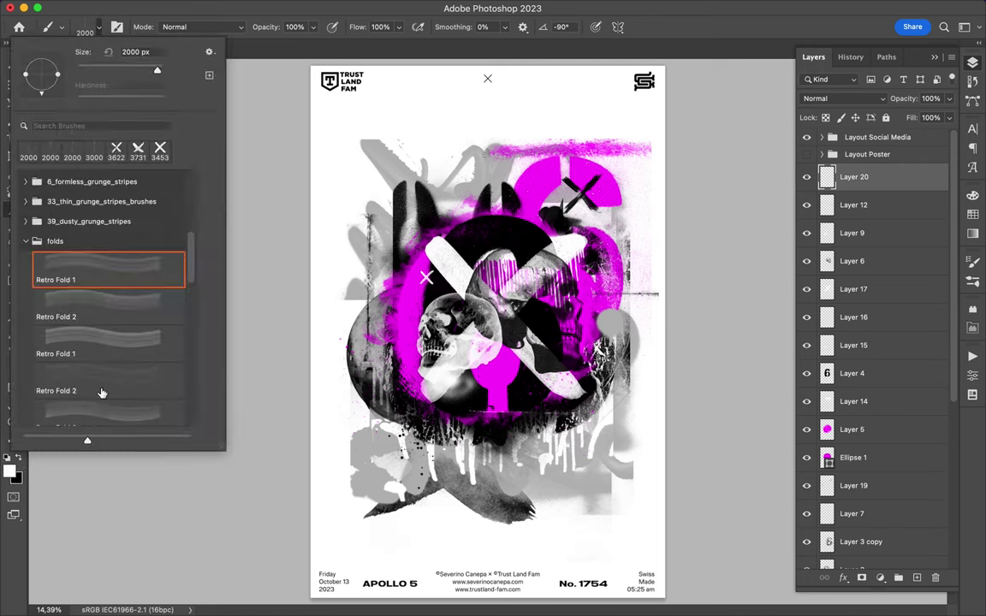
click(99, 386)
key(Return)
Stamp Retro Fold creases across the poster at rotated angles on new layers
click(61, 26)
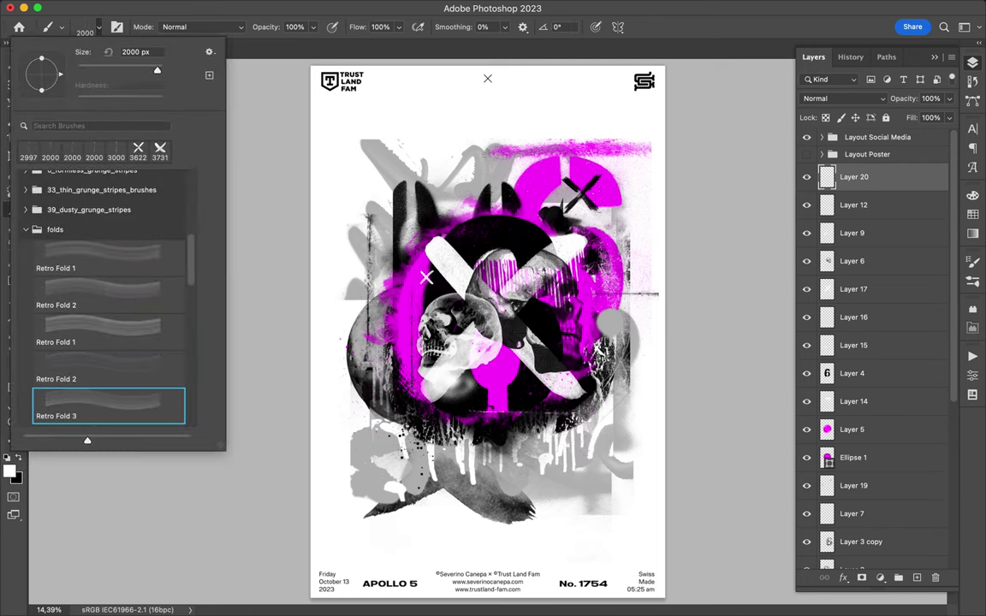
scroll(99, 342, down, 1)
click(98, 372)
key(Return)
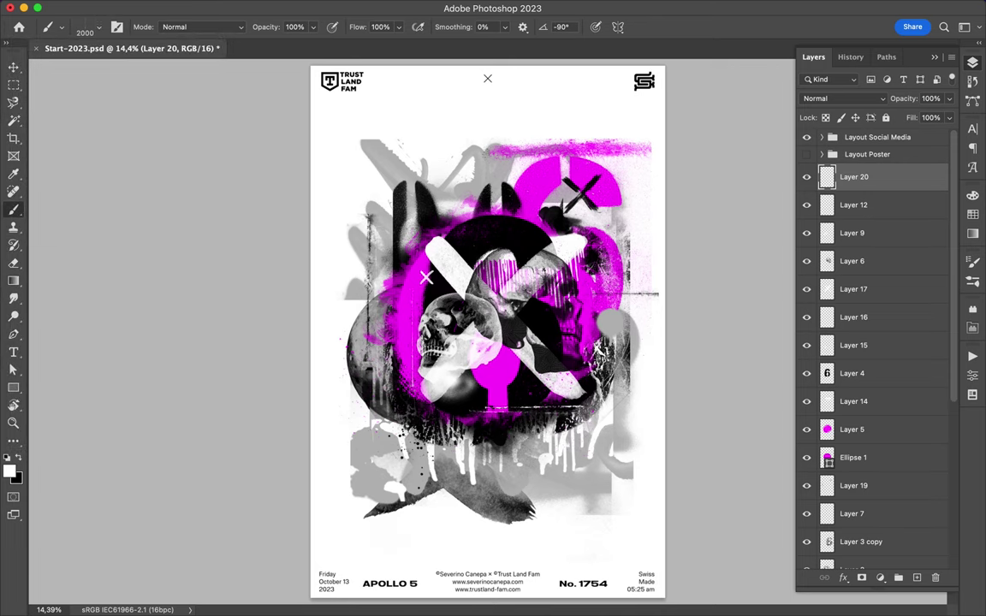
right_click(147, 110)
click(121, 359)
key(Return)
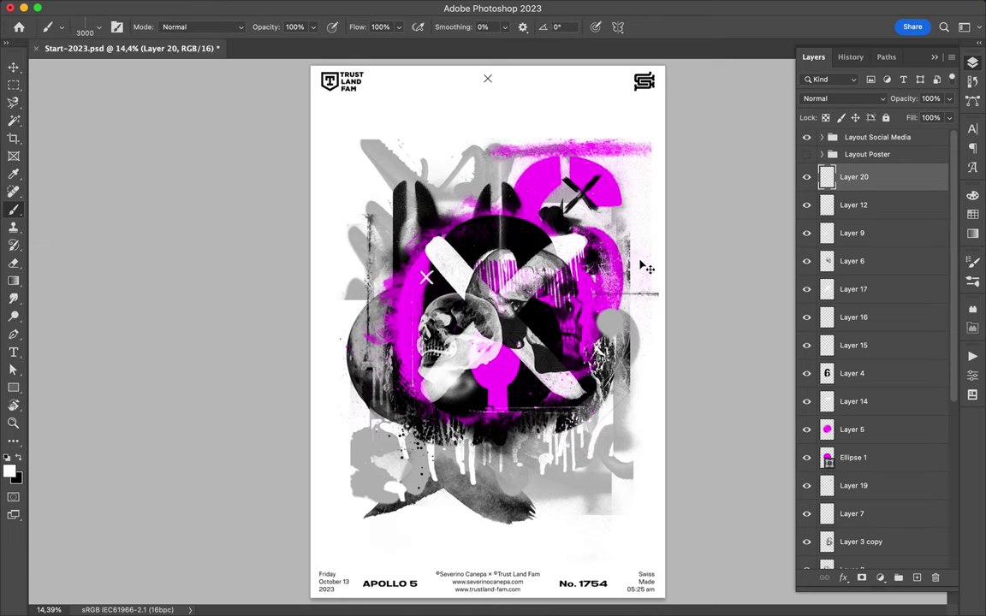
key(shift+Right)
click(856, 401)
key(ctrl+alt+shift+n)
Add a new layer and stamp WG Dust Particles specks onto the poster
right_click(39, 334)
scroll(38, 334, down, 2)
click(97, 355)
key(Return)
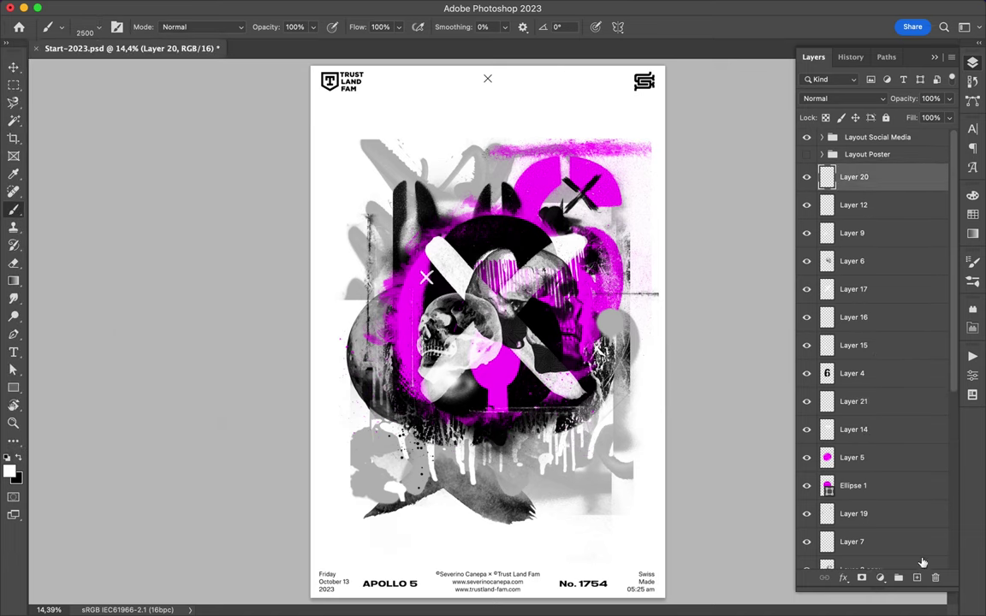
key(ctrl+alt+shift+n)
right_click(109, 376)
click(141, 331)
key(Return)
right_click(317, 137)
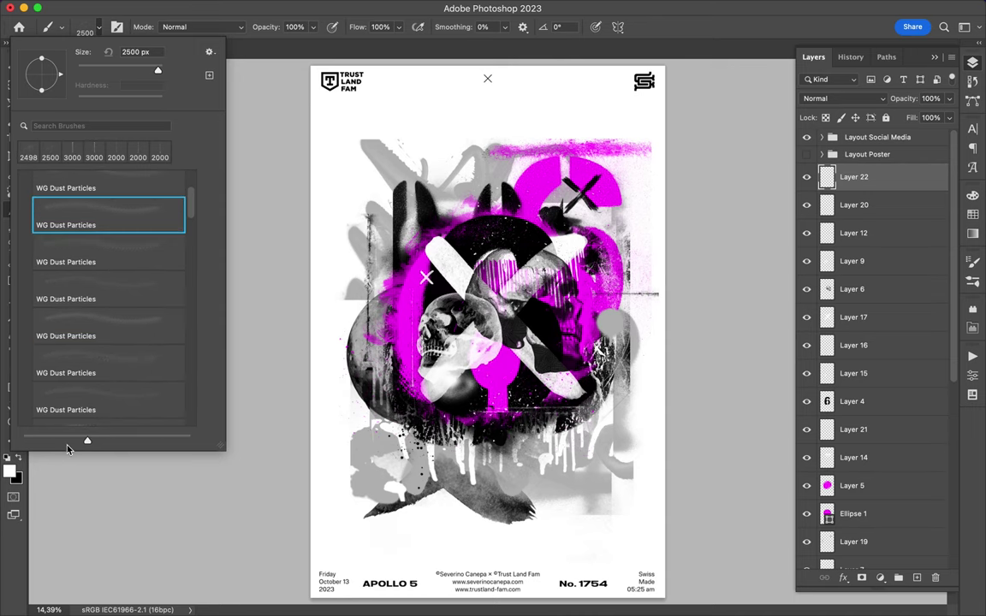
Pick magenta from the Swatches and choose an ink splatter brush from the Inks folder
click(973, 214)
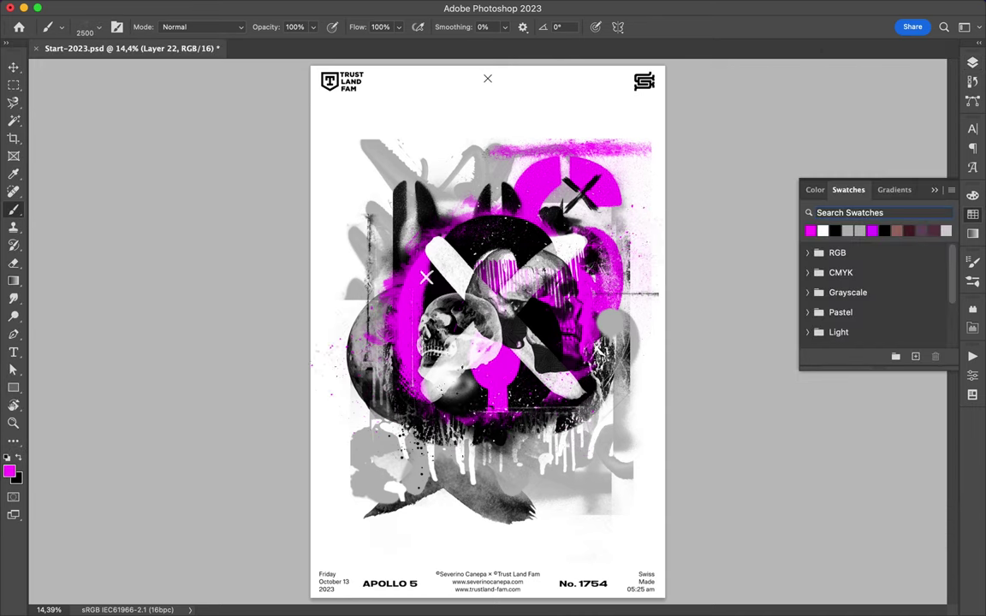
click(62, 27)
scroll(77, 377, down, 3)
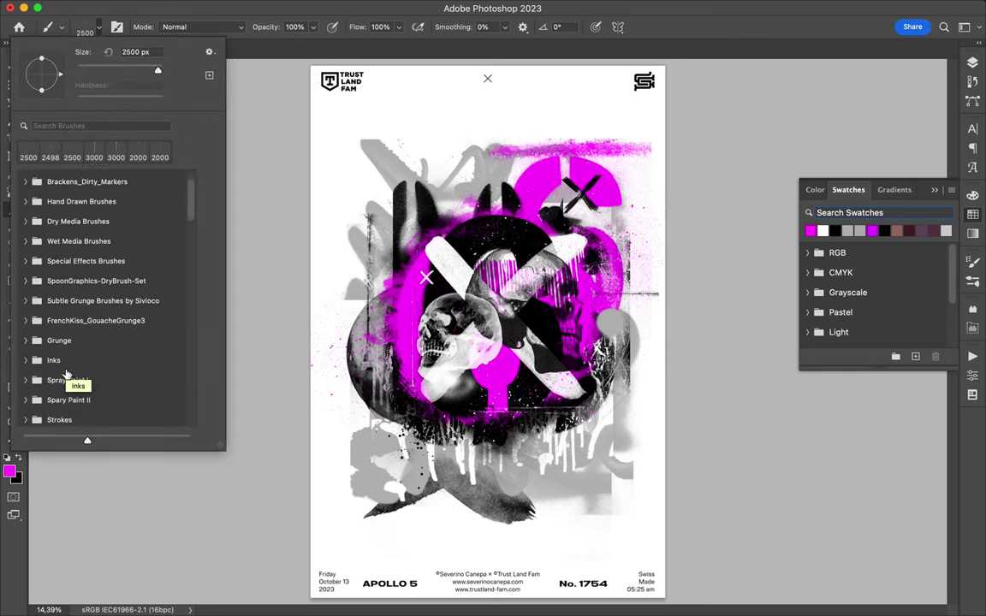
click(55, 413)
click(103, 297)
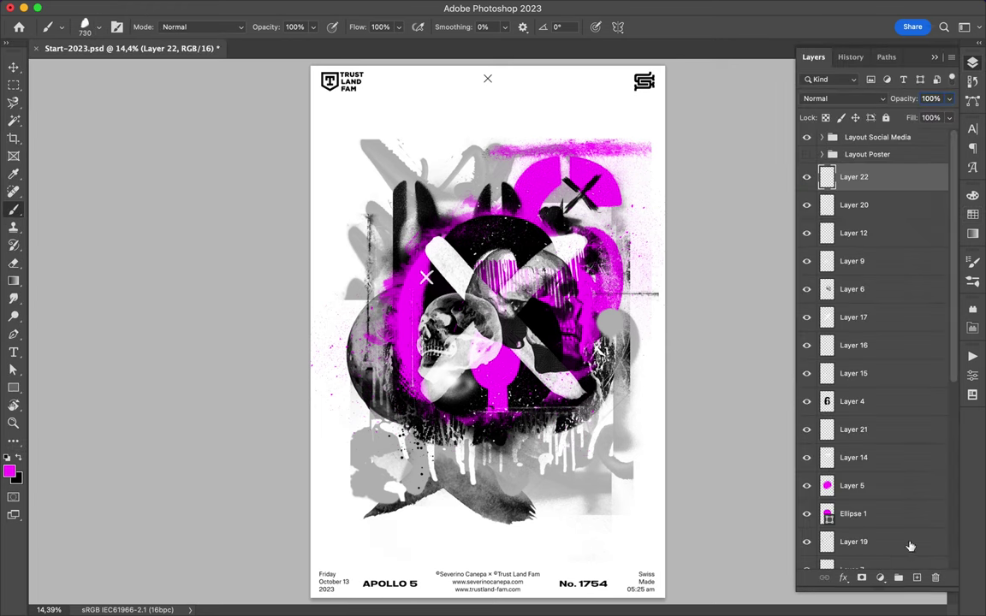
Reset the default colours and move Layer 23 below Layer 14
key(d)
key(x)
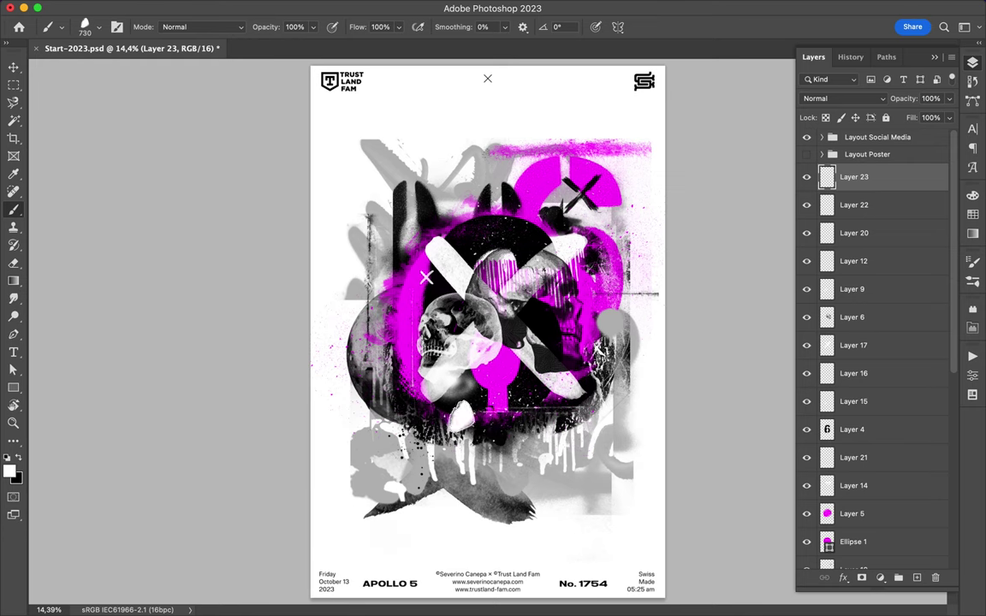
drag(854, 176, 853, 499)
key(v)
Switch to a different Inks brush and save the poster
key(b)
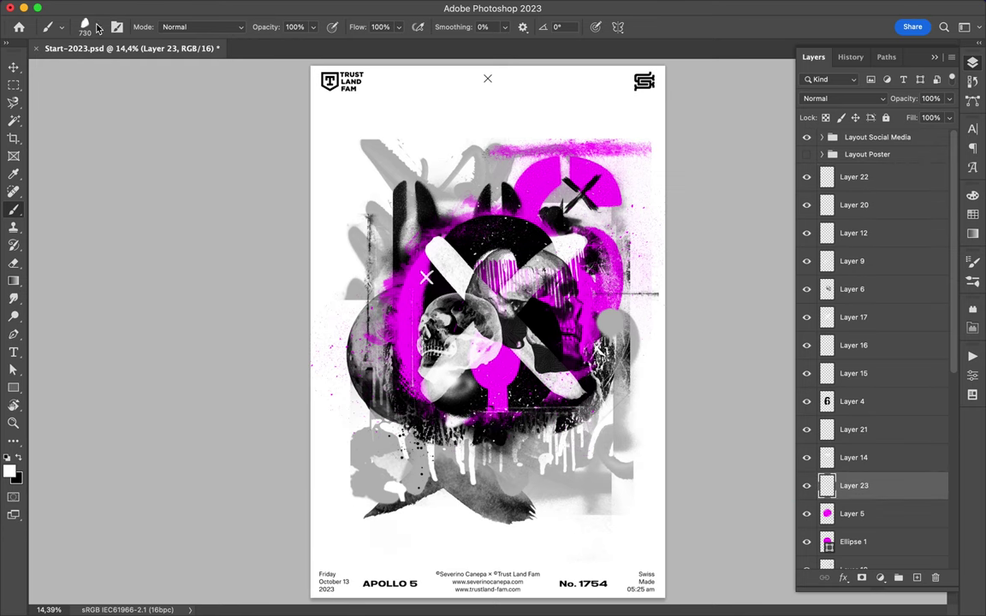
click(86, 27)
click(94, 334)
key(v)
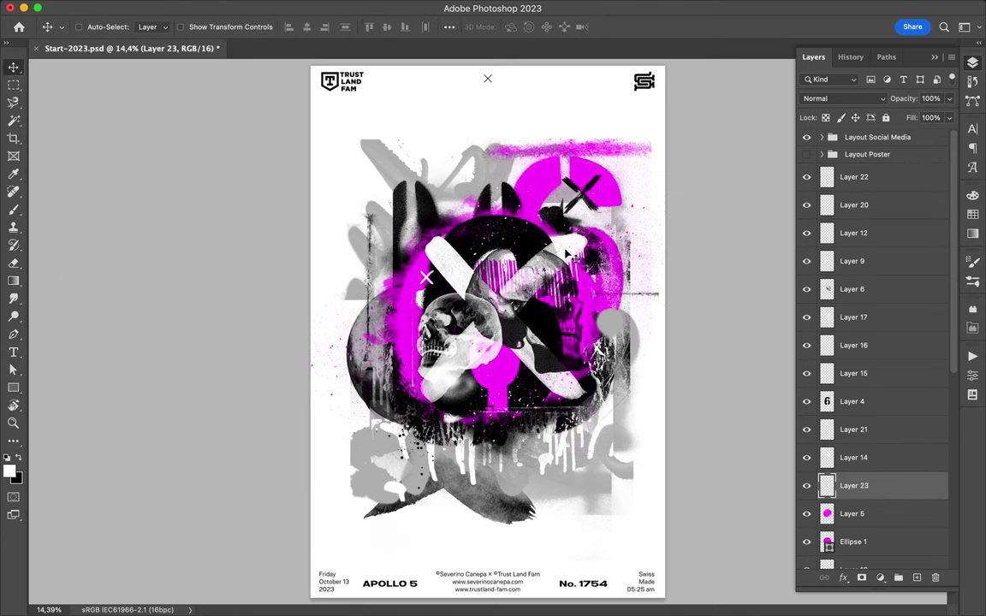
key(ctrl+s)
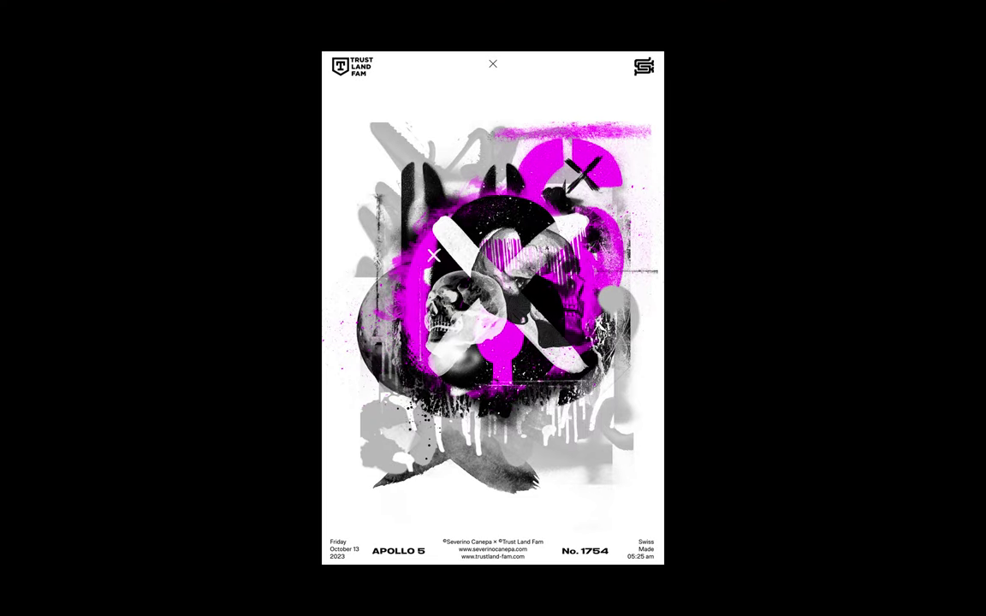